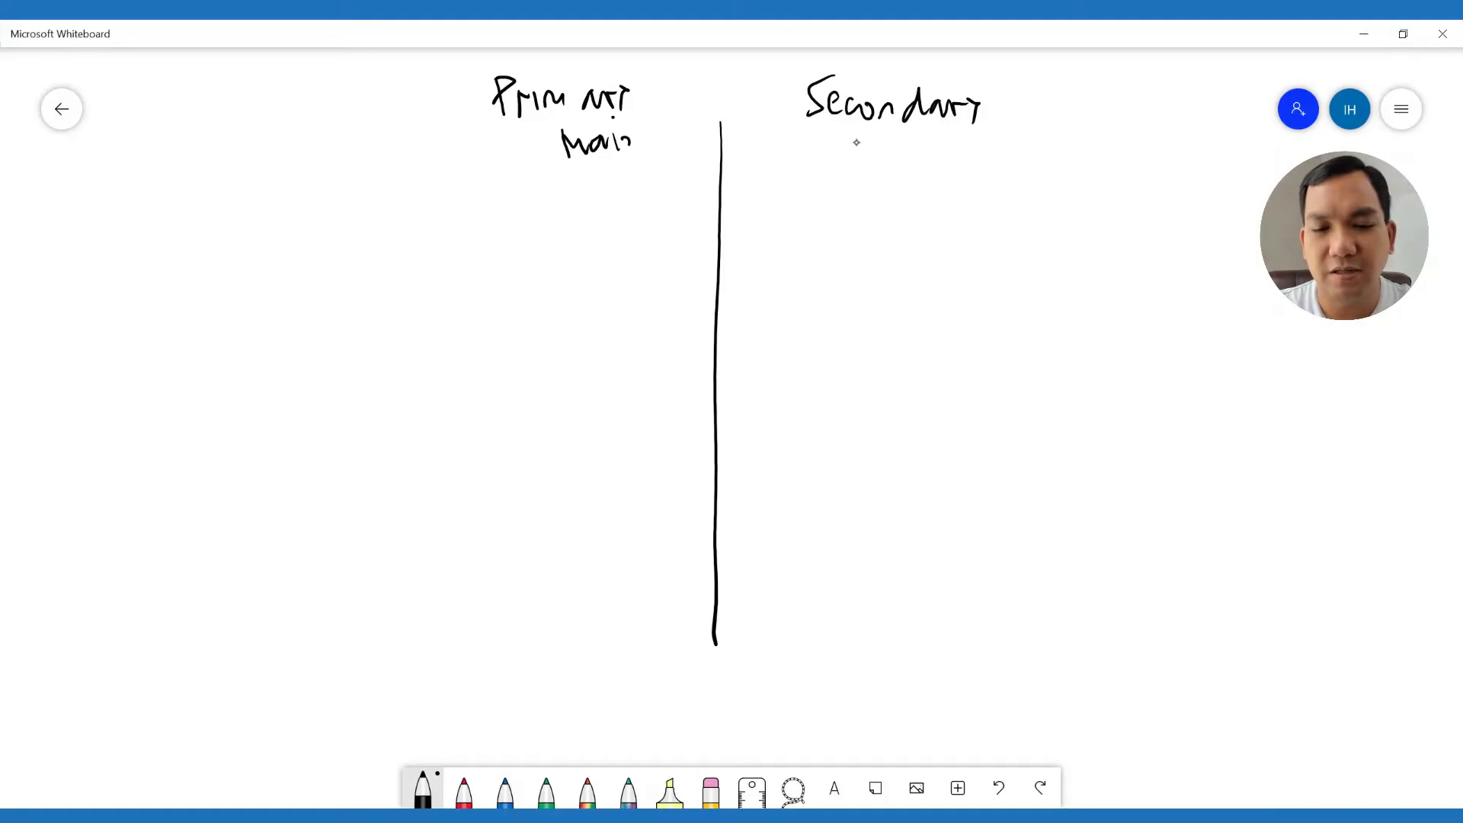
Step: Write "DR" under the Secondary heading and draw four stacked server boxes labelled A, B, C and D in the Primary column
{"action": "left_click_drag", "start_coordinate": [868, 132], "coordinate": [874, 167]}
{"action": "mouse_move", "coordinate": [886, 136]}
{"action": "left_mouse_down"}
{"action": "mouse_move", "coordinate": [887, 164]}
{"action": "mouse_move", "coordinate": [918, 164]}
{"action": "left_mouse_up"}
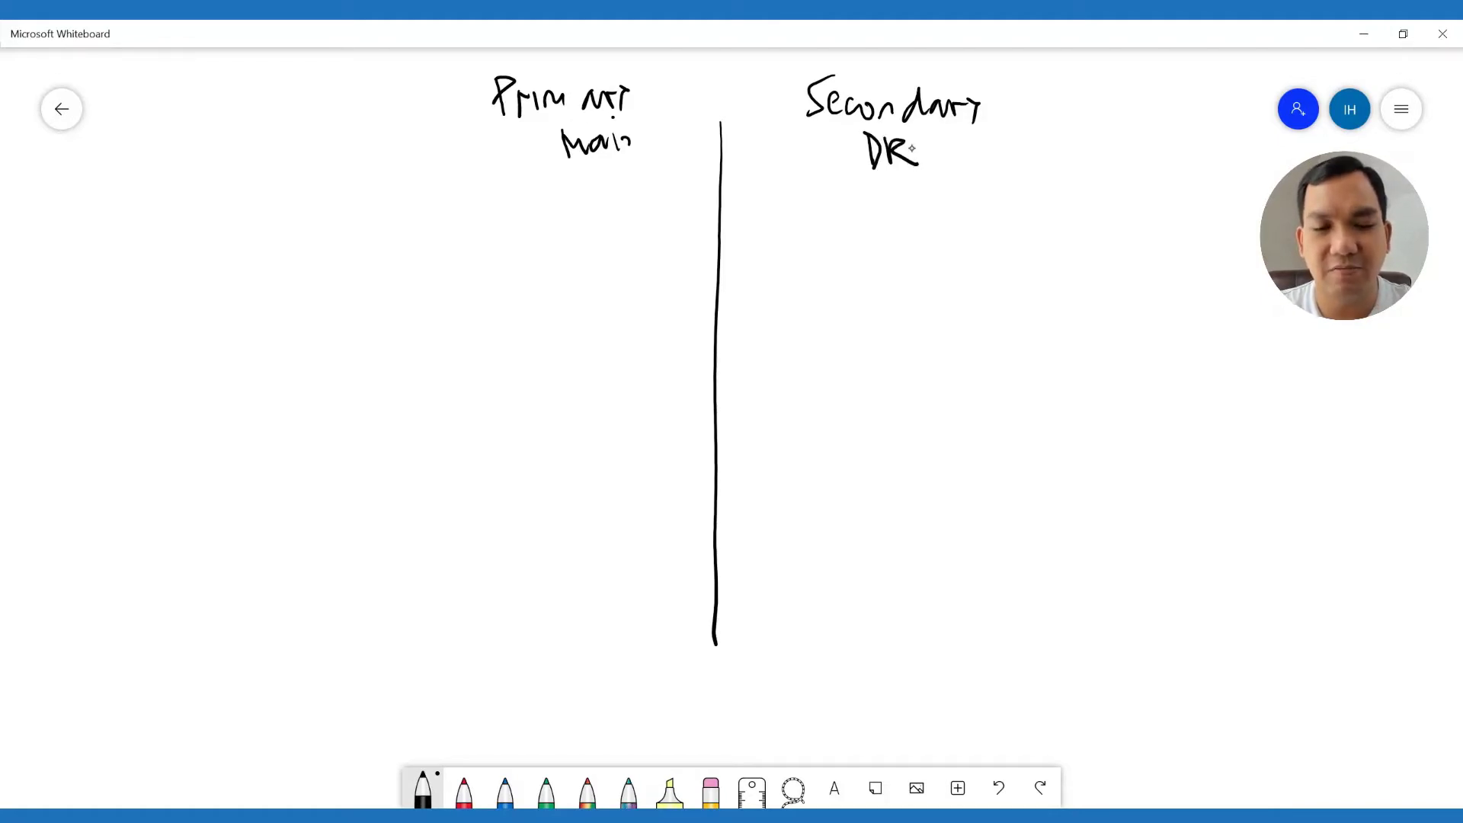
{"action": "mouse_move", "coordinate": [514, 219]}
{"action": "left_mouse_down"}
{"action": "mouse_move", "coordinate": [518, 285]}
{"action": "mouse_move", "coordinate": [562, 266]}
{"action": "mouse_move", "coordinate": [519, 283]}
{"action": "mouse_move", "coordinate": [530, 381]}
{"action": "left_mouse_up"}
{"action": "mouse_move", "coordinate": [526, 312]}
{"action": "left_mouse_down"}
{"action": "mouse_move", "coordinate": [564, 323]}
{"action": "mouse_move", "coordinate": [530, 379]}
{"action": "mouse_move", "coordinate": [538, 457]}
{"action": "left_mouse_up"}
{"action": "mouse_move", "coordinate": [534, 404]}
{"action": "left_mouse_down"}
{"action": "mouse_move", "coordinate": [576, 411]}
{"action": "mouse_move", "coordinate": [543, 459]}
{"action": "mouse_move", "coordinate": [544, 537]}
{"action": "left_mouse_up"}
{"action": "left_click_drag", "start_coordinate": [536, 481], "coordinate": [544, 542]}
{"action": "mouse_move", "coordinate": [488, 245]}
{"action": "left_mouse_down"}
{"action": "mouse_move", "coordinate": [478, 263]}
{"action": "mouse_move", "coordinate": [502, 264]}
{"action": "left_mouse_up"}
{"action": "left_click_drag", "start_coordinate": [492, 248], "coordinate": [494, 271]}
{"action": "mouse_move", "coordinate": [486, 322]}
{"action": "left_mouse_down"}
{"action": "mouse_move", "coordinate": [517, 450]}
{"action": "mouse_move", "coordinate": [505, 540]}
{"action": "left_mouse_up"}
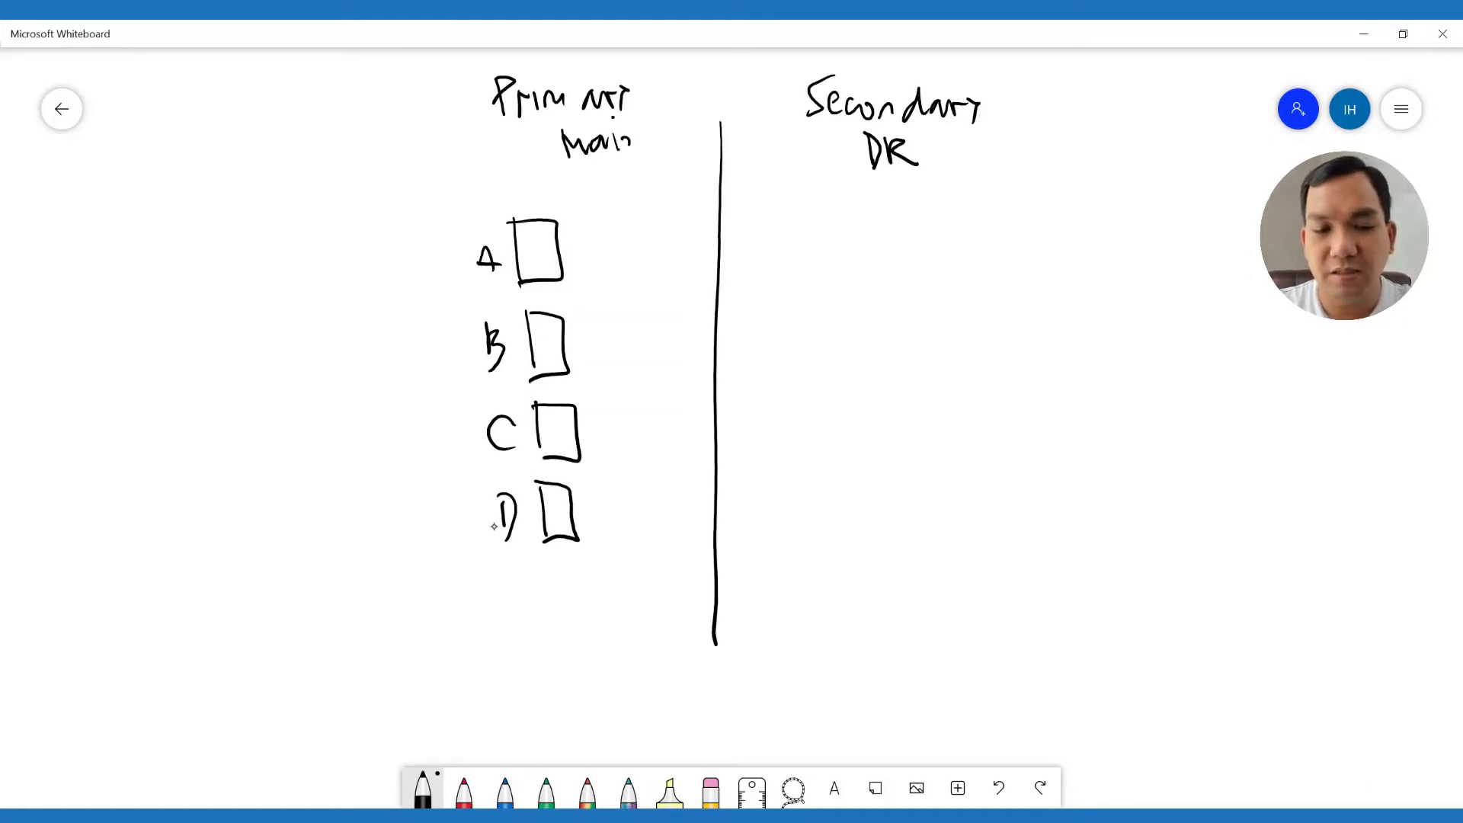
Step: Draw four stacked server boxes in the Secondary column, labelled A', B', C' and D', mirroring the Primary column
{"action": "mouse_move", "coordinate": [835, 215]}
{"action": "left_mouse_down"}
{"action": "mouse_move", "coordinate": [839, 260]}
{"action": "mouse_move", "coordinate": [871, 280]}
{"action": "mouse_move", "coordinate": [841, 353]}
{"action": "left_mouse_up"}
{"action": "mouse_move", "coordinate": [836, 312]}
{"action": "left_mouse_down"}
{"action": "mouse_move", "coordinate": [871, 336]}
{"action": "mouse_move", "coordinate": [844, 366]}
{"action": "mouse_move", "coordinate": [844, 457]}
{"action": "left_mouse_up"}
{"action": "mouse_move", "coordinate": [839, 412]}
{"action": "left_mouse_down"}
{"action": "mouse_move", "coordinate": [864, 404]}
{"action": "mouse_move", "coordinate": [844, 460]}
{"action": "mouse_move", "coordinate": [848, 536]}
{"action": "left_mouse_up"}
{"action": "mouse_move", "coordinate": [837, 500]}
{"action": "left_mouse_down"}
{"action": "mouse_move", "coordinate": [845, 490]}
{"action": "mouse_move", "coordinate": [848, 545]}
{"action": "left_mouse_up"}
{"action": "left_click_drag", "start_coordinate": [884, 263], "coordinate": [915, 249]}
{"action": "left_click_drag", "start_coordinate": [927, 218], "coordinate": [918, 256]}
{"action": "left_click_drag", "start_coordinate": [899, 316], "coordinate": [901, 346]}
{"action": "mouse_move", "coordinate": [899, 319]}
{"action": "left_mouse_down"}
{"action": "mouse_move", "coordinate": [904, 344]}
{"action": "mouse_move", "coordinate": [919, 327]}
{"action": "left_mouse_up"}
{"action": "left_click_drag", "start_coordinate": [907, 416], "coordinate": [913, 433]}
{"action": "left_click_drag", "start_coordinate": [927, 390], "coordinate": [921, 408]}
{"action": "left_click_drag", "start_coordinate": [898, 503], "coordinate": [901, 528]}
{"action": "mouse_move", "coordinate": [890, 485]}
{"action": "left_mouse_down"}
{"action": "mouse_move", "coordinate": [900, 532]}
{"action": "mouse_move", "coordinate": [920, 501]}
{"action": "left_mouse_up"}
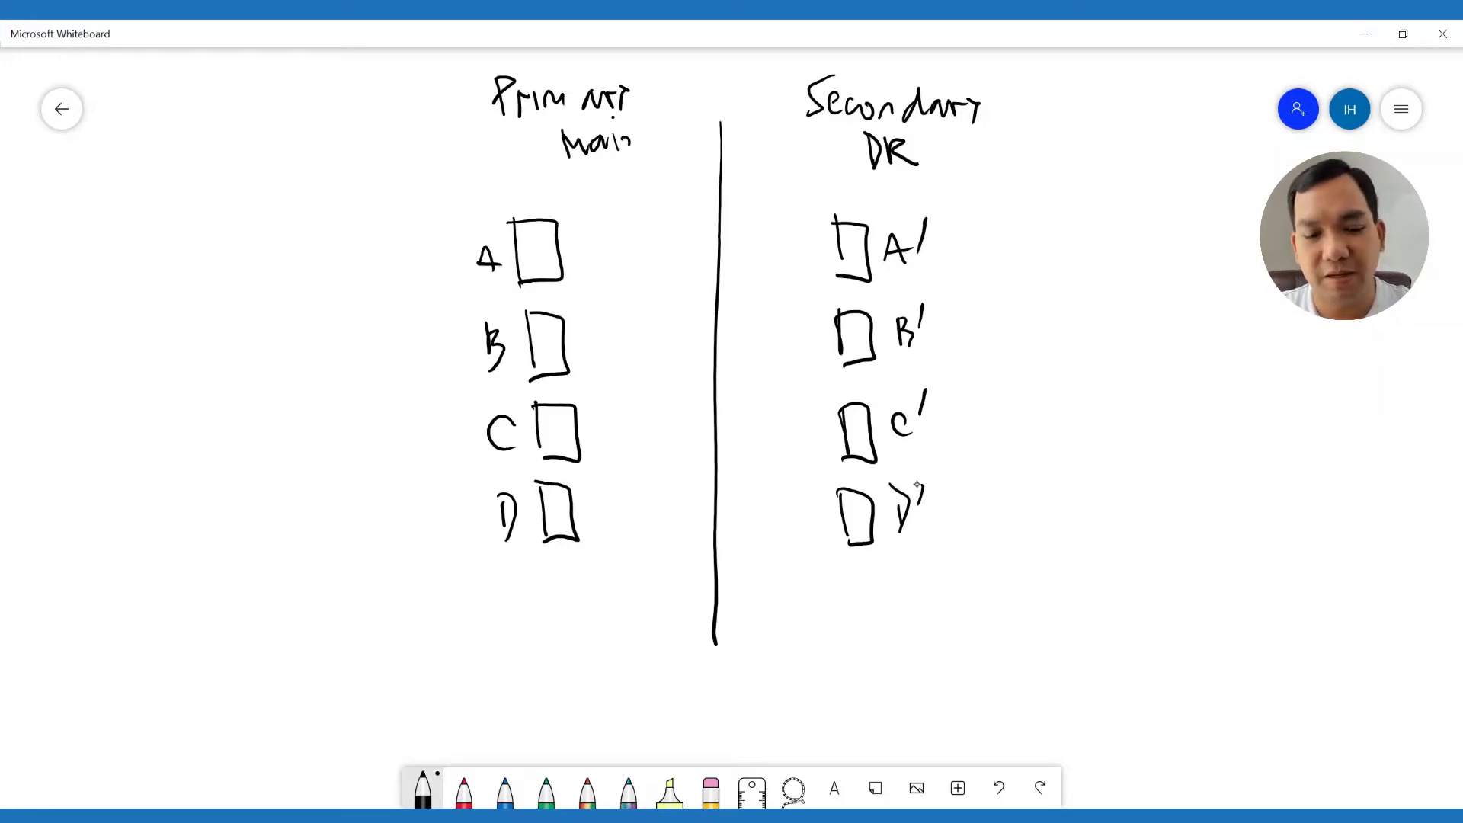
Step: Draw a blue arrow from box A to box A' and label it "Replikasi" above the line
{"action": "left_click", "coordinate": [457, 792]}
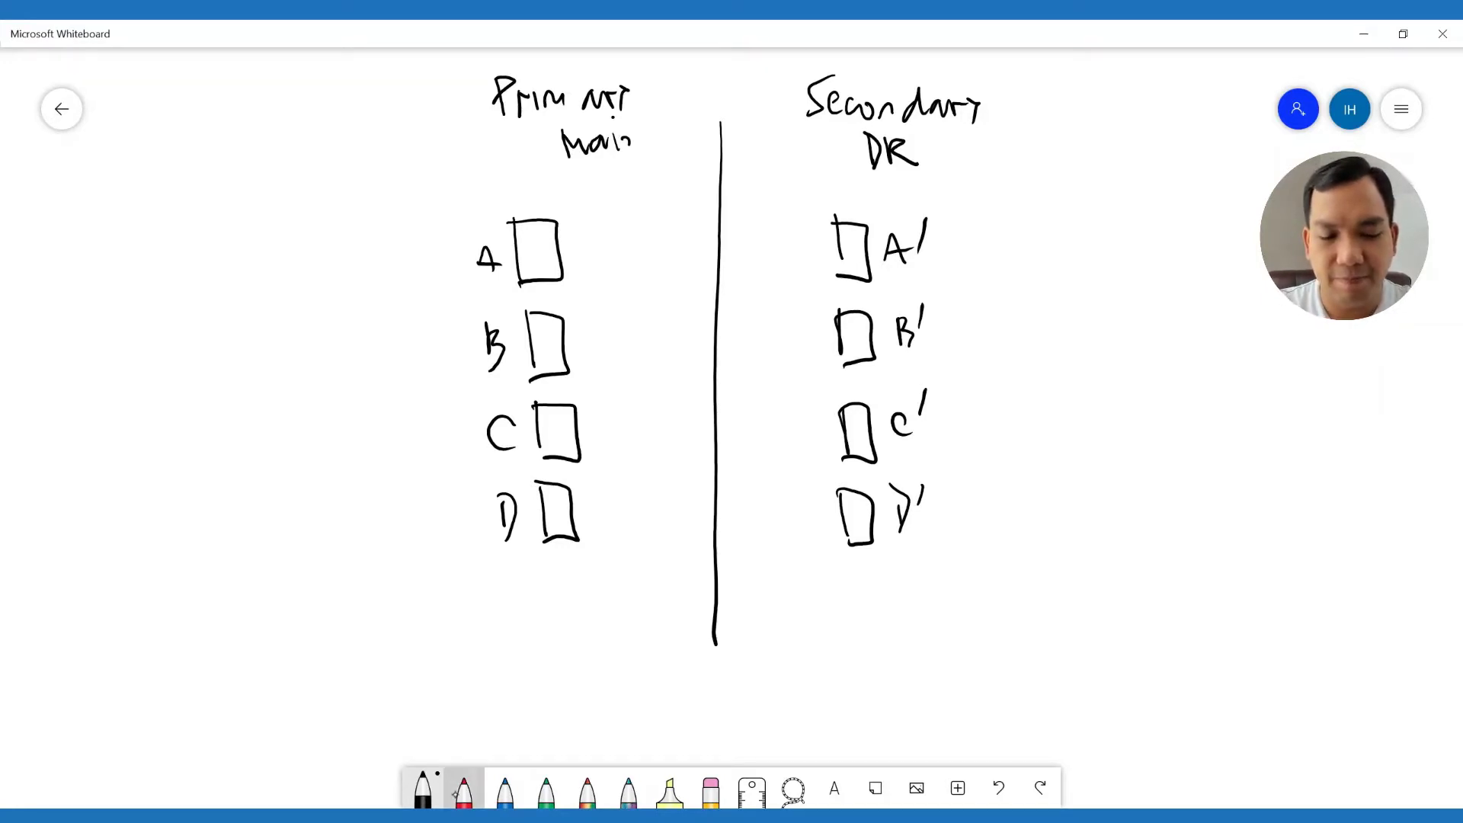
{"action": "left_click", "coordinate": [503, 786]}
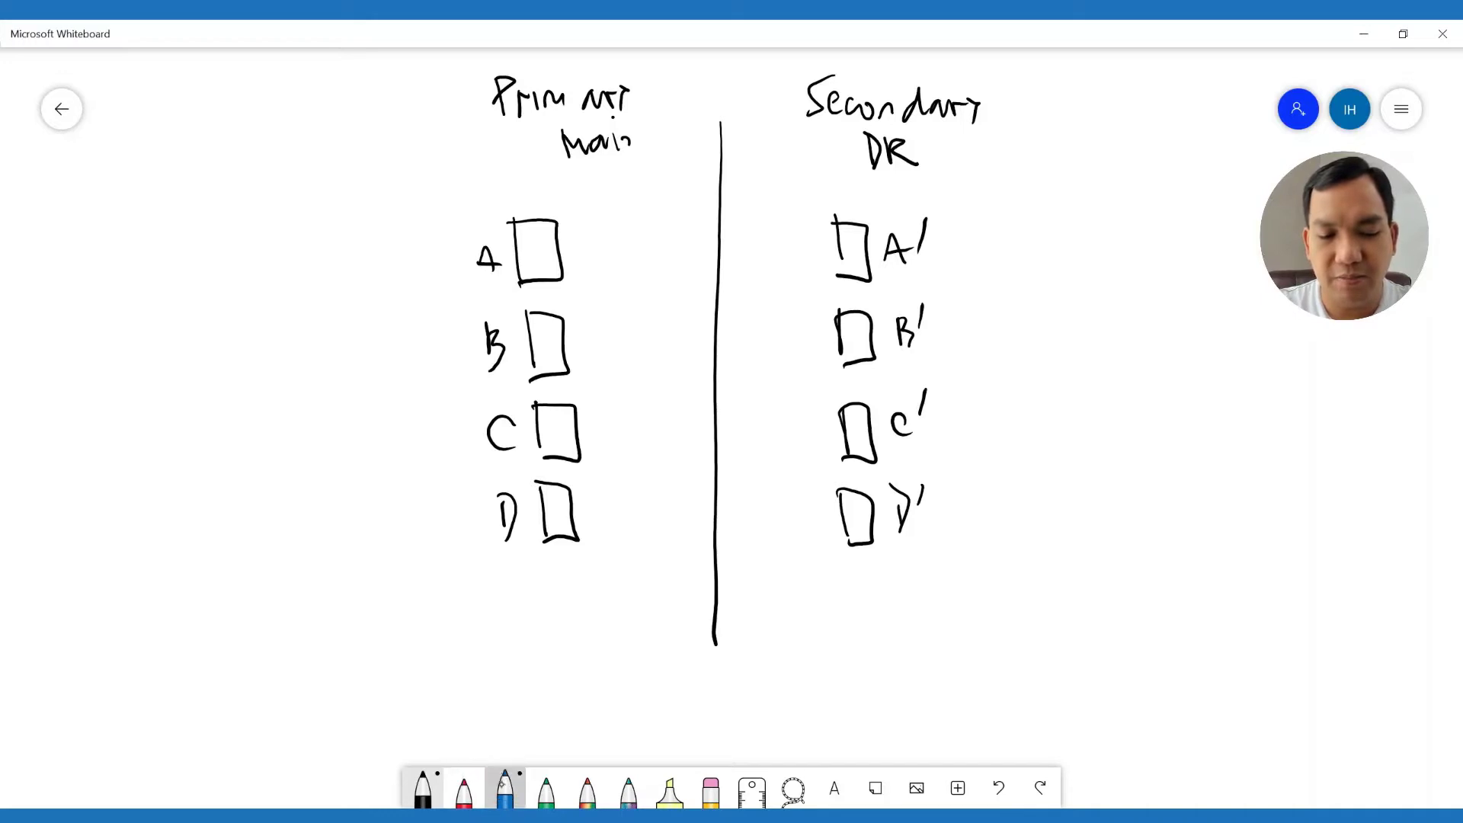
{"action": "left_click_drag", "start_coordinate": [573, 261], "coordinate": [830, 263]}
{"action": "mouse_move", "coordinate": [816, 249]}
{"action": "left_mouse_down"}
{"action": "mouse_move", "coordinate": [829, 253]}
{"action": "mouse_move", "coordinate": [822, 271]}
{"action": "left_mouse_up"}
{"action": "mouse_move", "coordinate": [672, 226]}
{"action": "left_mouse_down"}
{"action": "mouse_move", "coordinate": [675, 244]}
{"action": "mouse_move", "coordinate": [713, 251]}
{"action": "mouse_move", "coordinate": [797, 238]}
{"action": "left_mouse_up"}
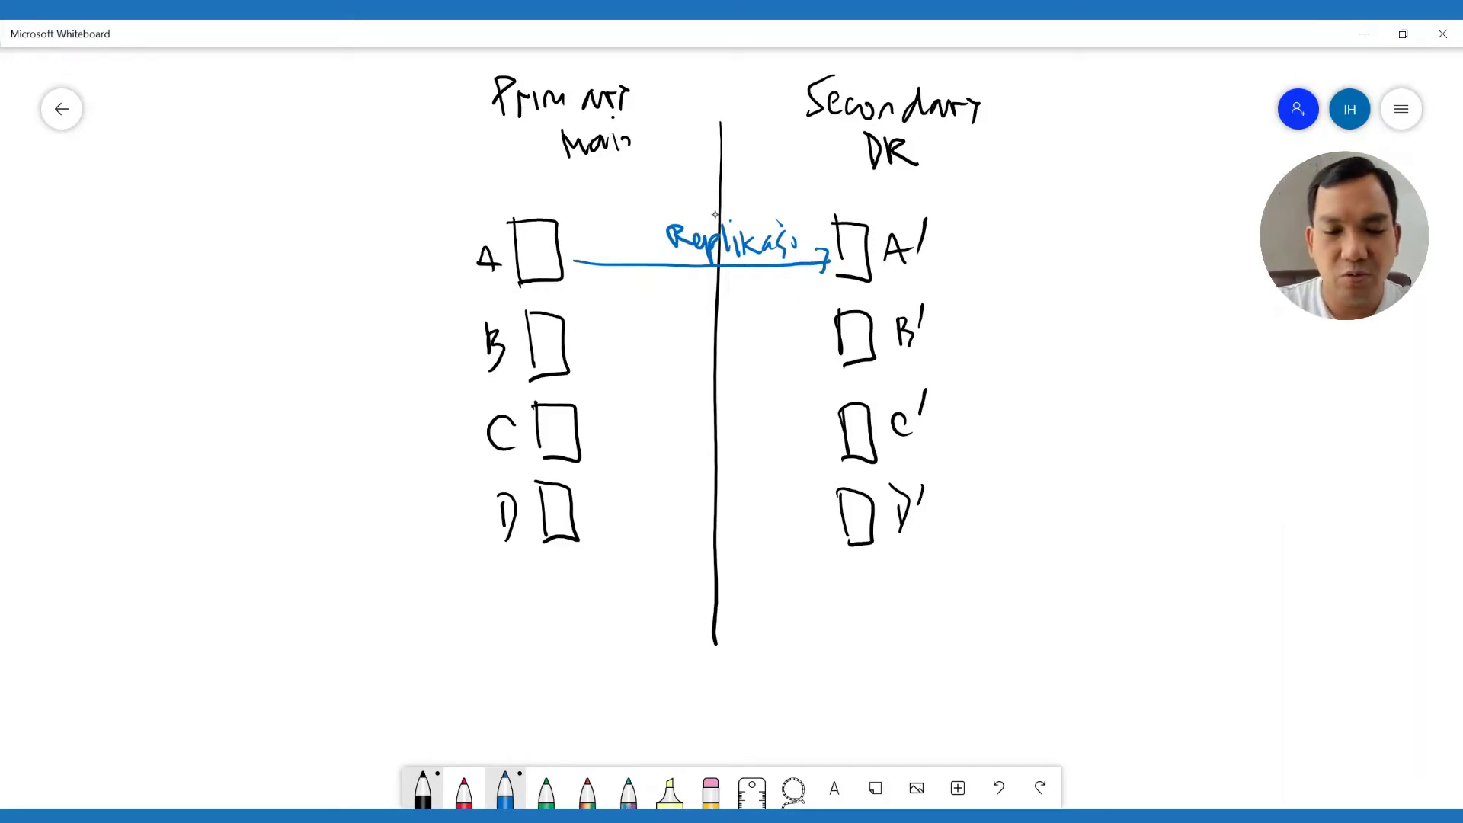
Step: Draw a curved red arrow from the Primary to the Secondary heading and write "Switch" above it
{"action": "left_click", "coordinate": [465, 789]}
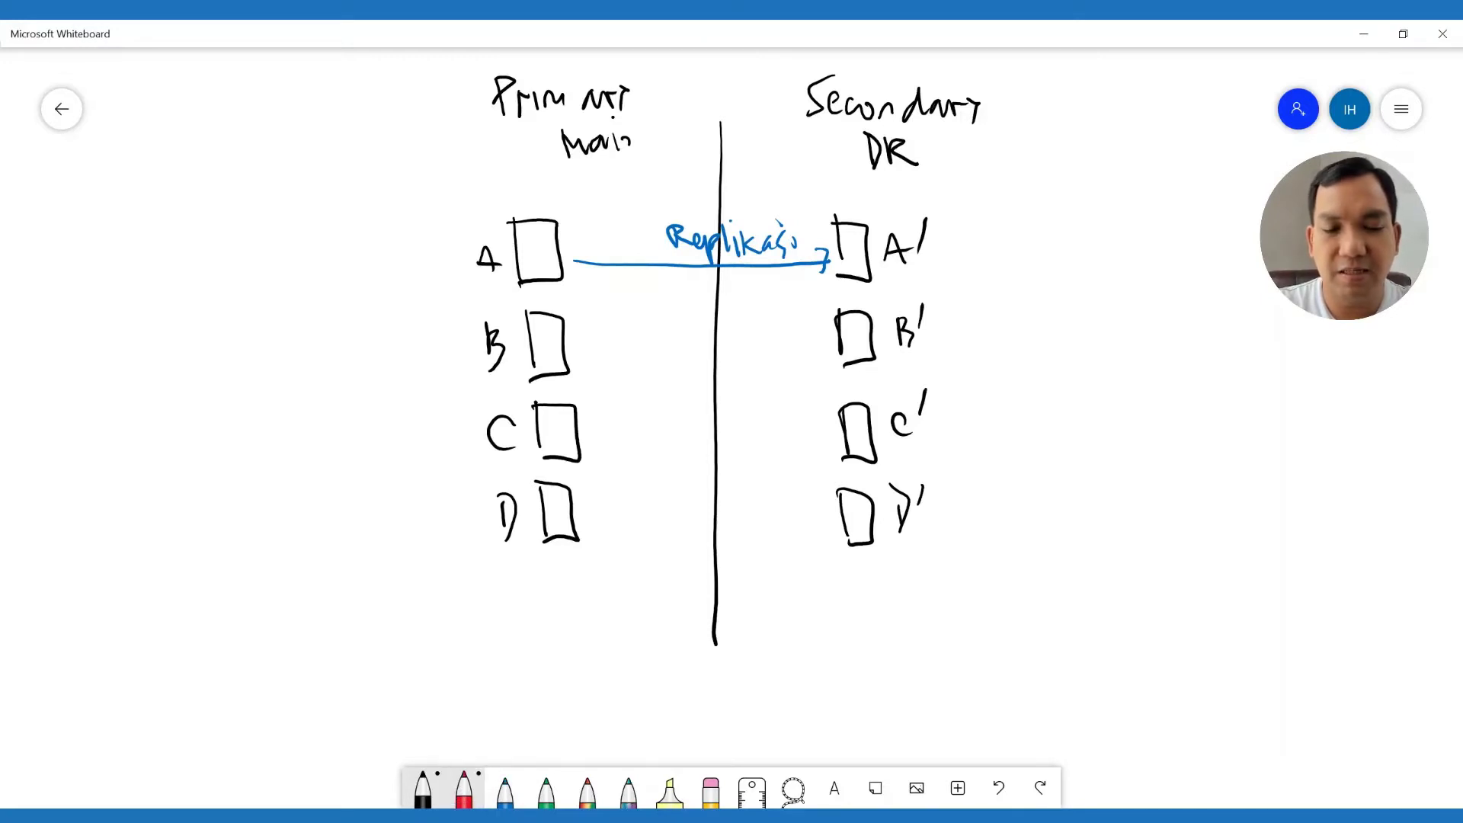
{"action": "mouse_move", "coordinate": [653, 135]}
{"action": "left_mouse_down"}
{"action": "mouse_move", "coordinate": [790, 140]}
{"action": "mouse_move", "coordinate": [786, 127]}
{"action": "mouse_move", "coordinate": [770, 145]}
{"action": "left_mouse_up"}
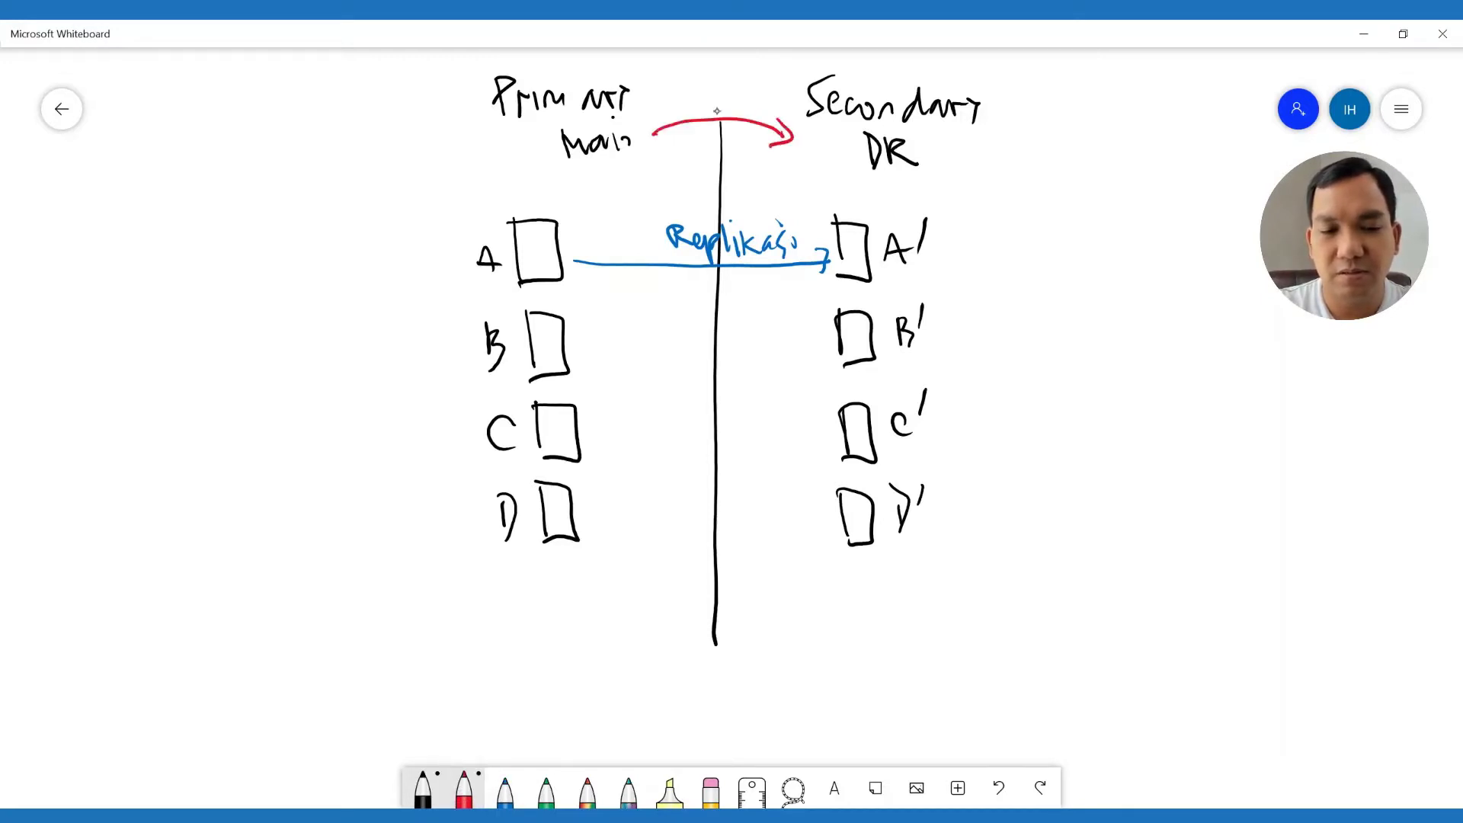
{"action": "mouse_move", "coordinate": [684, 90]}
{"action": "left_mouse_down"}
{"action": "mouse_move", "coordinate": [749, 87]}
{"action": "mouse_move", "coordinate": [766, 105]}
{"action": "left_mouse_up"}
{"action": "left_click", "coordinate": [709, 70]}
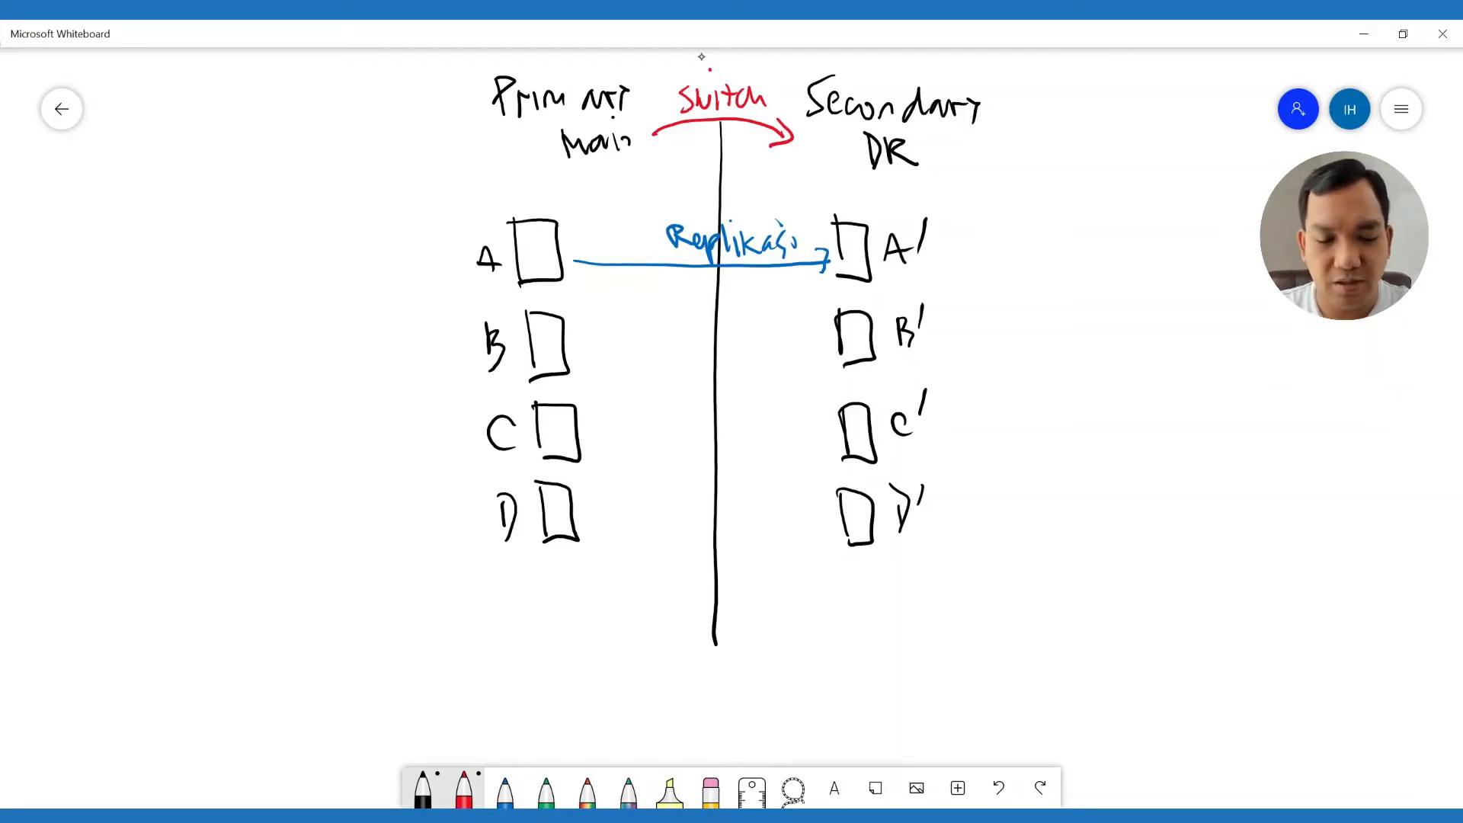
Step: Write "Site Recovery" in blue below the replication arrow between boxes A and A'
{"action": "left_click", "coordinate": [503, 793]}
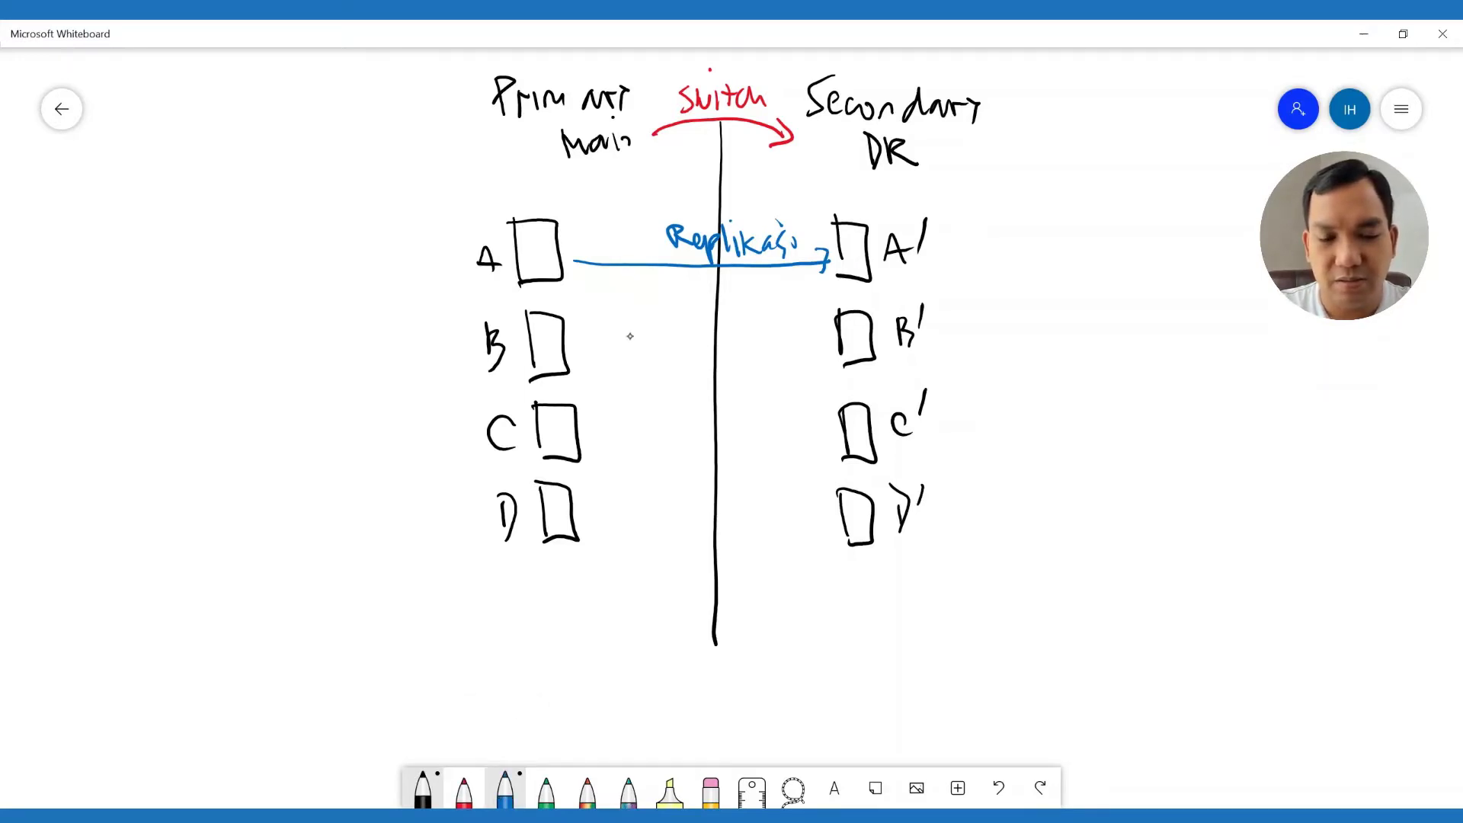
{"action": "mouse_move", "coordinate": [660, 279]}
{"action": "left_mouse_down"}
{"action": "mouse_move", "coordinate": [645, 308]}
{"action": "mouse_move", "coordinate": [668, 306]}
{"action": "left_mouse_up"}
{"action": "mouse_move", "coordinate": [676, 282]}
{"action": "left_mouse_down"}
{"action": "mouse_move", "coordinate": [680, 307]}
{"action": "mouse_move", "coordinate": [685, 292]}
{"action": "left_mouse_up"}
{"action": "mouse_move", "coordinate": [684, 300]}
{"action": "left_mouse_down"}
{"action": "mouse_move", "coordinate": [816, 290]}
{"action": "mouse_move", "coordinate": [823, 305]}
{"action": "left_mouse_up"}
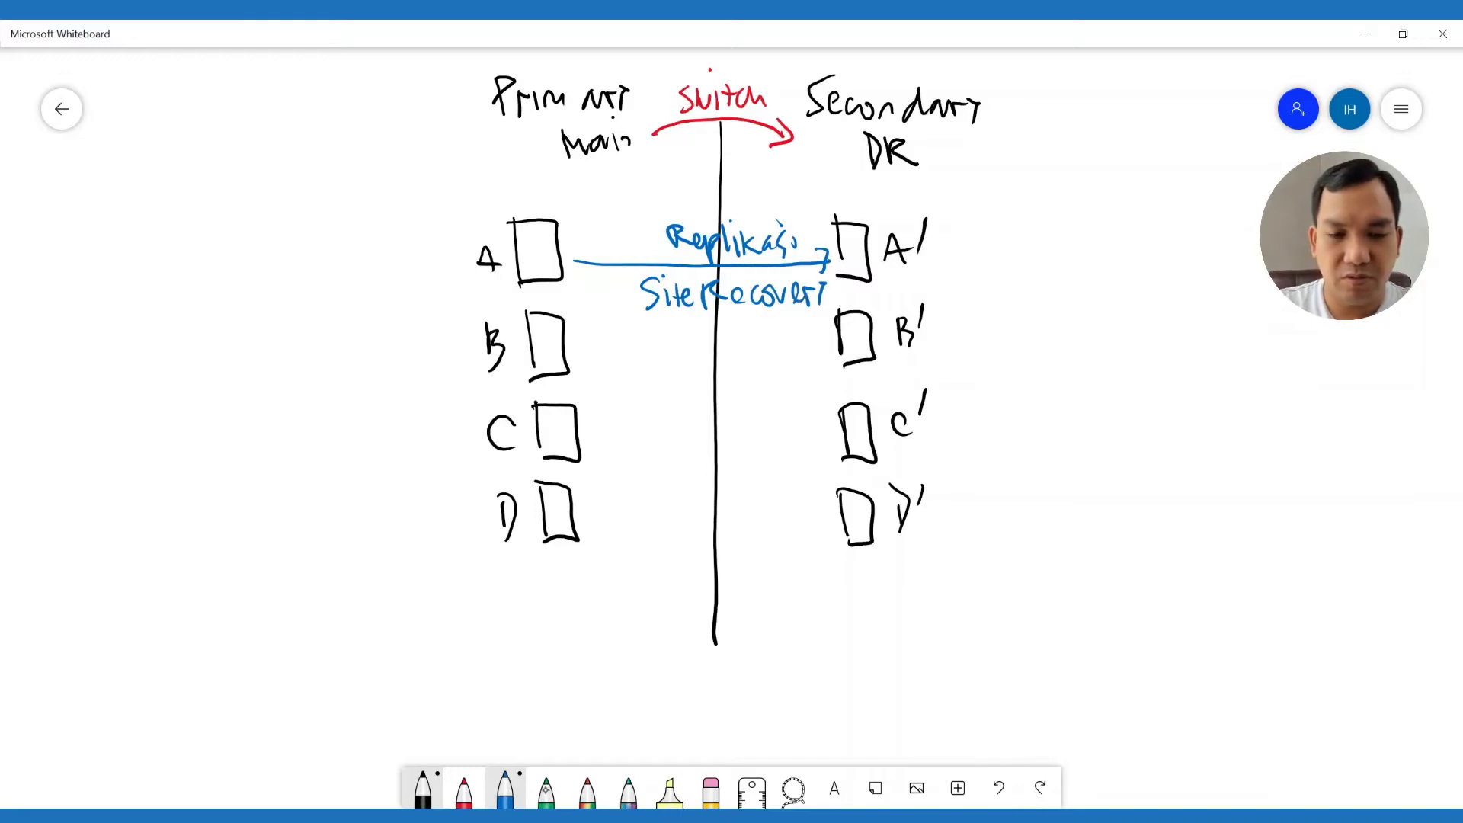
Step: Write "SG" in green beside the Primary heading and "HK" in green beside the Secondary heading
{"action": "left_click", "coordinate": [545, 797]}
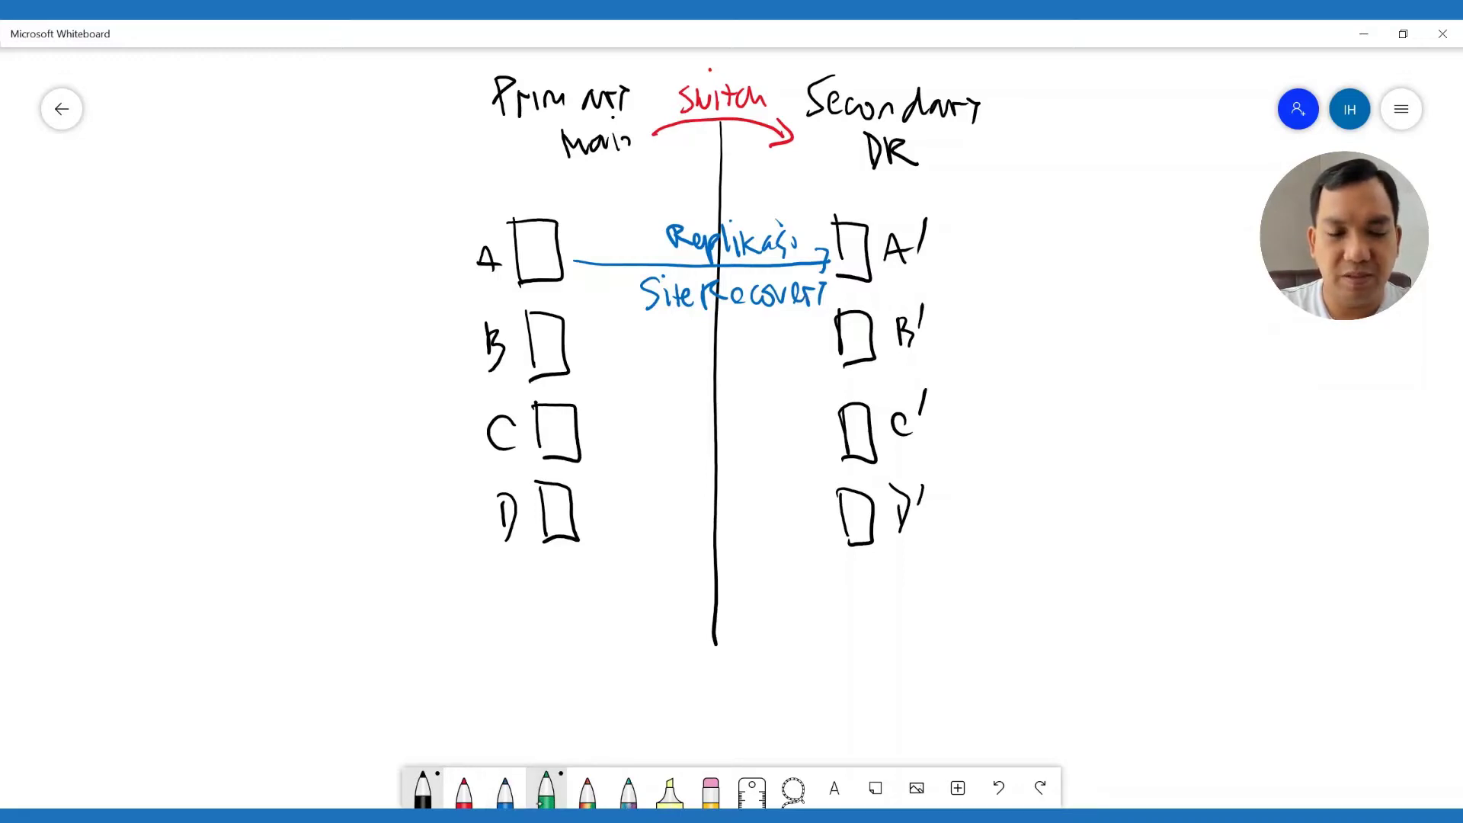
{"action": "mouse_move", "coordinate": [468, 138]}
{"action": "left_mouse_down"}
{"action": "mouse_move", "coordinate": [451, 169]}
{"action": "mouse_move", "coordinate": [498, 151]}
{"action": "mouse_move", "coordinate": [494, 175]}
{"action": "left_mouse_up"}
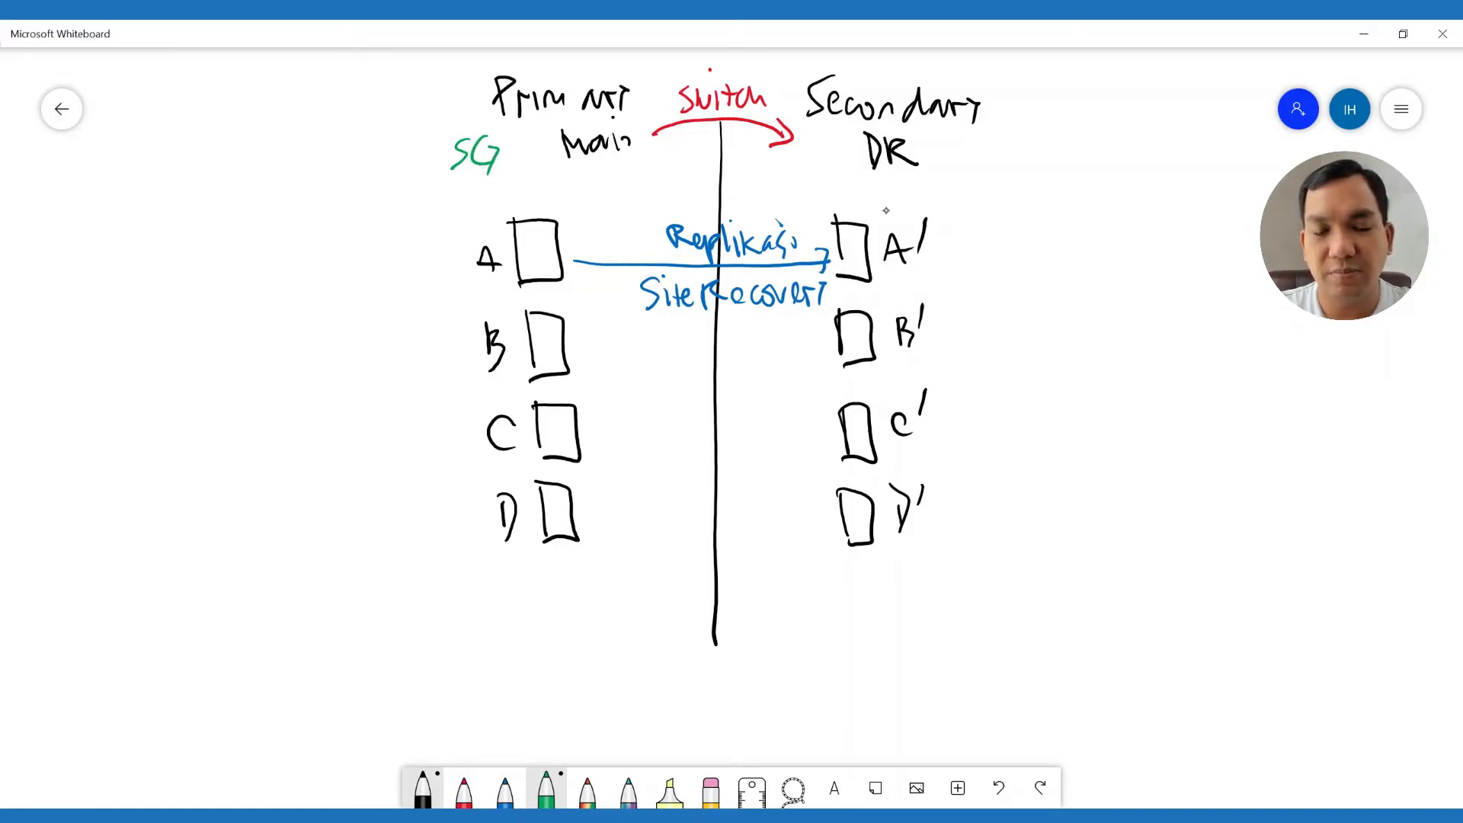
{"action": "left_click_drag", "start_coordinate": [980, 143], "coordinate": [978, 172]}
{"action": "mouse_move", "coordinate": [999, 139]}
{"action": "left_mouse_down"}
{"action": "mouse_move", "coordinate": [995, 173]}
{"action": "mouse_move", "coordinate": [994, 155]}
{"action": "left_mouse_up"}
{"action": "mouse_move", "coordinate": [1008, 140]}
{"action": "left_mouse_down"}
{"action": "mouse_move", "coordinate": [1004, 169]}
{"action": "mouse_move", "coordinate": [1037, 159]}
{"action": "left_mouse_up"}
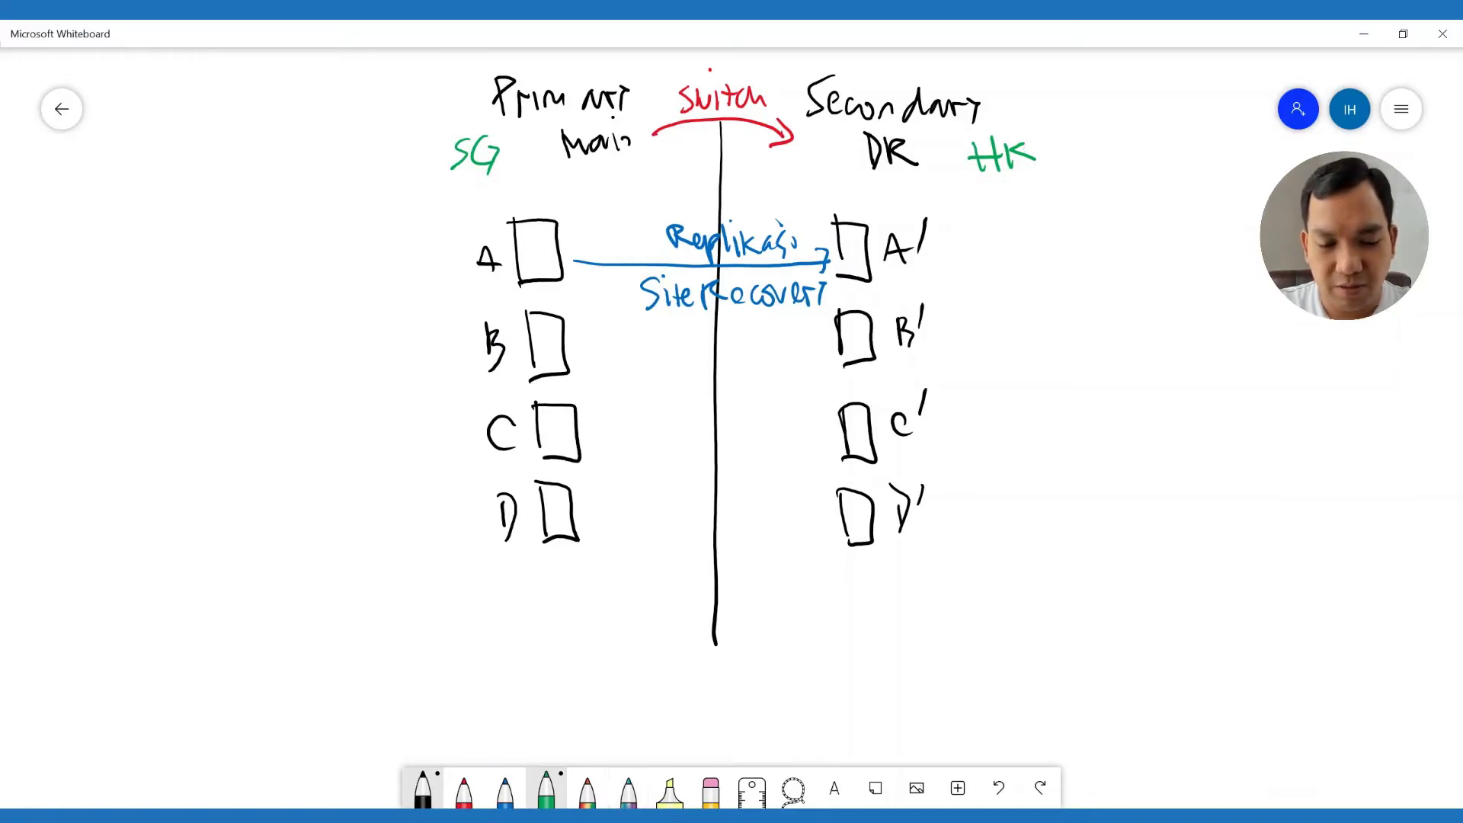
Step: Attach a green database cylinder to each of boxes D and D' and connect them with an arrow towards the Secondary side
{"action": "mouse_move", "coordinate": [566, 526]}
{"action": "left_mouse_down"}
{"action": "mouse_move", "coordinate": [581, 528]}
{"action": "mouse_move", "coordinate": [585, 566]}
{"action": "mouse_move", "coordinate": [602, 568]}
{"action": "mouse_move", "coordinate": [561, 599]}
{"action": "mouse_move", "coordinate": [604, 595]}
{"action": "left_mouse_up"}
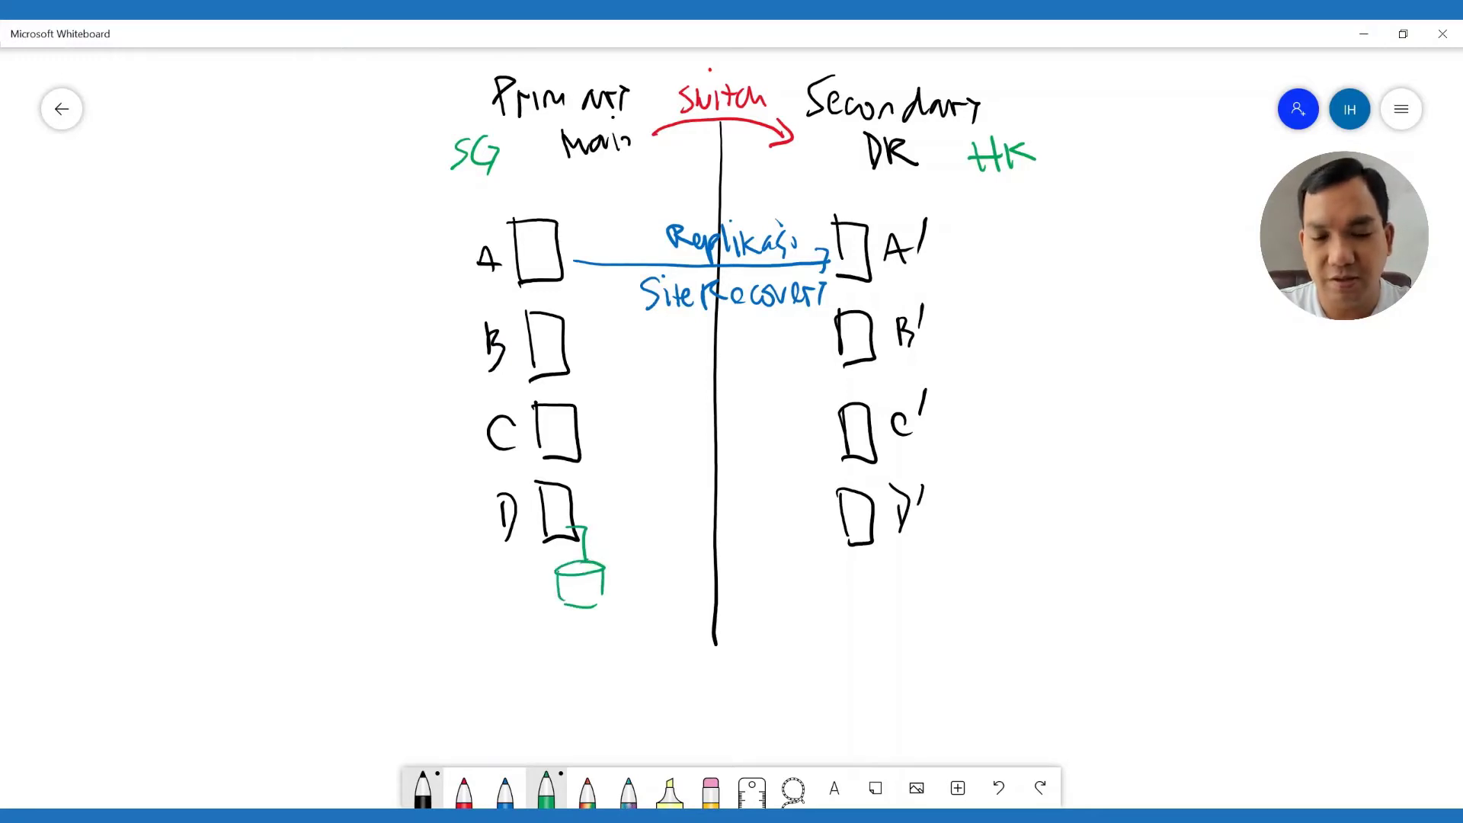
{"action": "mouse_move", "coordinate": [867, 528]}
{"action": "left_mouse_down"}
{"action": "mouse_move", "coordinate": [893, 564]}
{"action": "mouse_move", "coordinate": [886, 584]}
{"action": "mouse_move", "coordinate": [931, 578]}
{"action": "left_mouse_up"}
{"action": "left_click_drag", "start_coordinate": [868, 583], "coordinate": [870, 624]}
{"action": "mouse_move", "coordinate": [925, 584]}
{"action": "left_mouse_down"}
{"action": "mouse_move", "coordinate": [935, 623]}
{"action": "mouse_move", "coordinate": [918, 625]}
{"action": "left_mouse_up"}
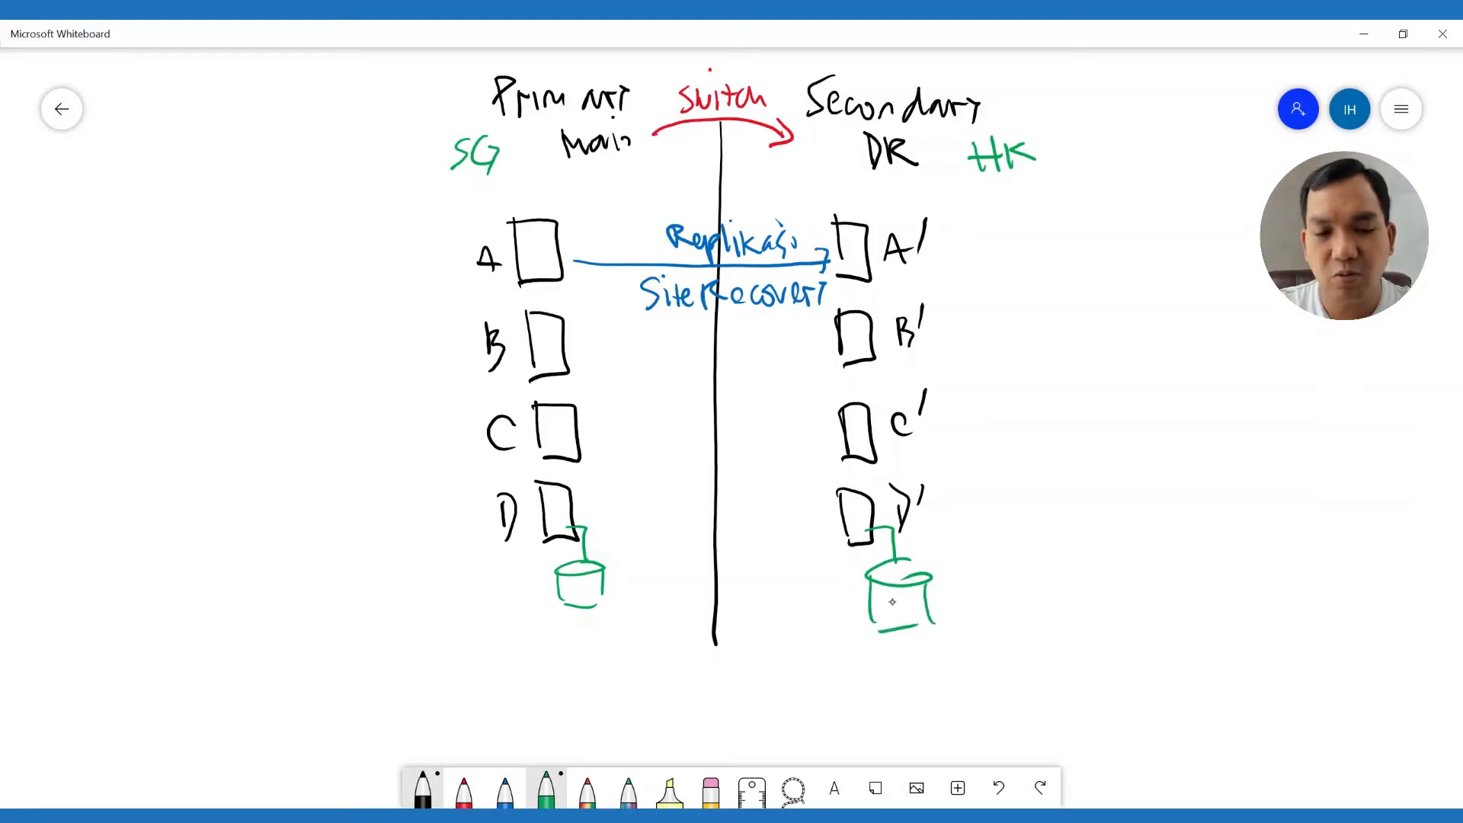
{"action": "mouse_move", "coordinate": [593, 590]}
{"action": "left_mouse_down"}
{"action": "mouse_move", "coordinate": [869, 601]}
{"action": "mouse_move", "coordinate": [859, 620]}
{"action": "left_mouse_up"}
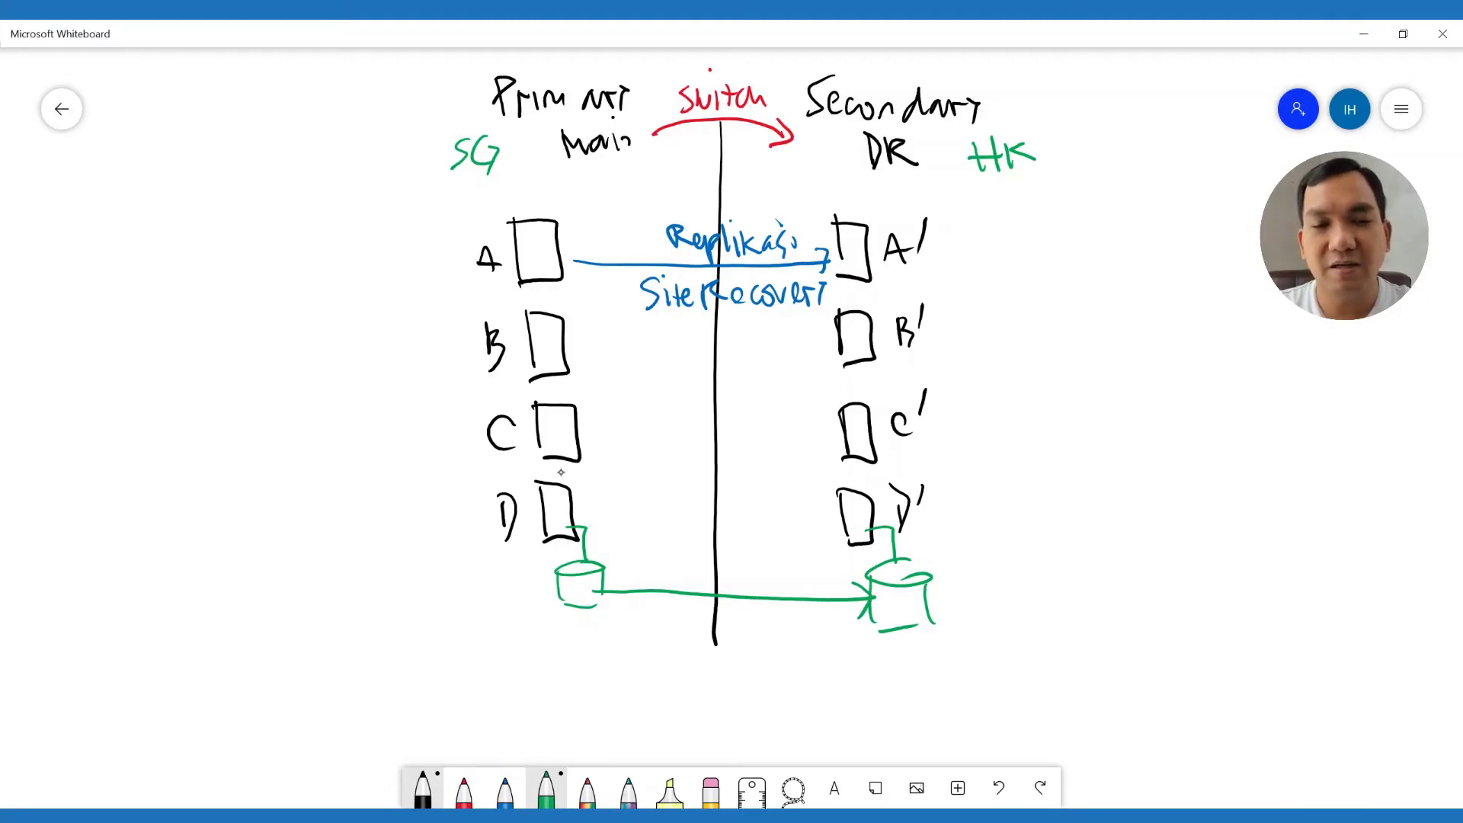
Step: Add a small red annotation to the right of the D' label
{"action": "left_click", "coordinate": [464, 789]}
{"action": "mouse_move", "coordinate": [1029, 501]}
{"action": "left_mouse_down"}
{"action": "mouse_move", "coordinate": [967, 552]}
{"action": "mouse_move", "coordinate": [964, 574]}
{"action": "mouse_move", "coordinate": [1037, 533]}
{"action": "mouse_move", "coordinate": [1075, 539]}
{"action": "mouse_move", "coordinate": [1070, 565]}
{"action": "left_mouse_up"}
{"action": "left_click_drag", "start_coordinate": [1087, 543], "coordinate": [1097, 550]}
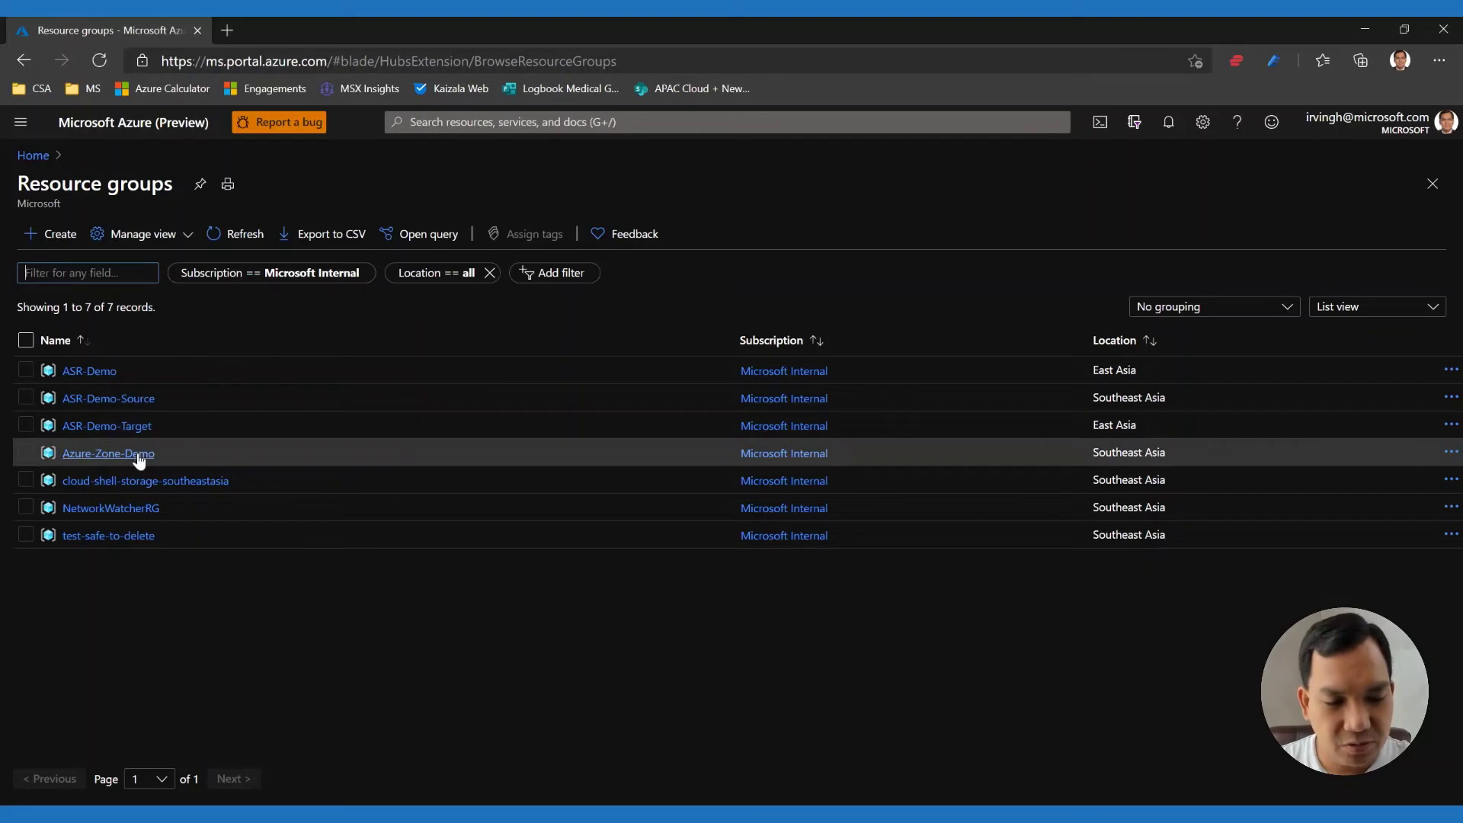
Step: In the Azure portal, review the ASR-Demo-Source resource group and its ASR-Demo-Source-vnet virtual network, then return to the resource groups
{"action": "left_click", "coordinate": [128, 408]}
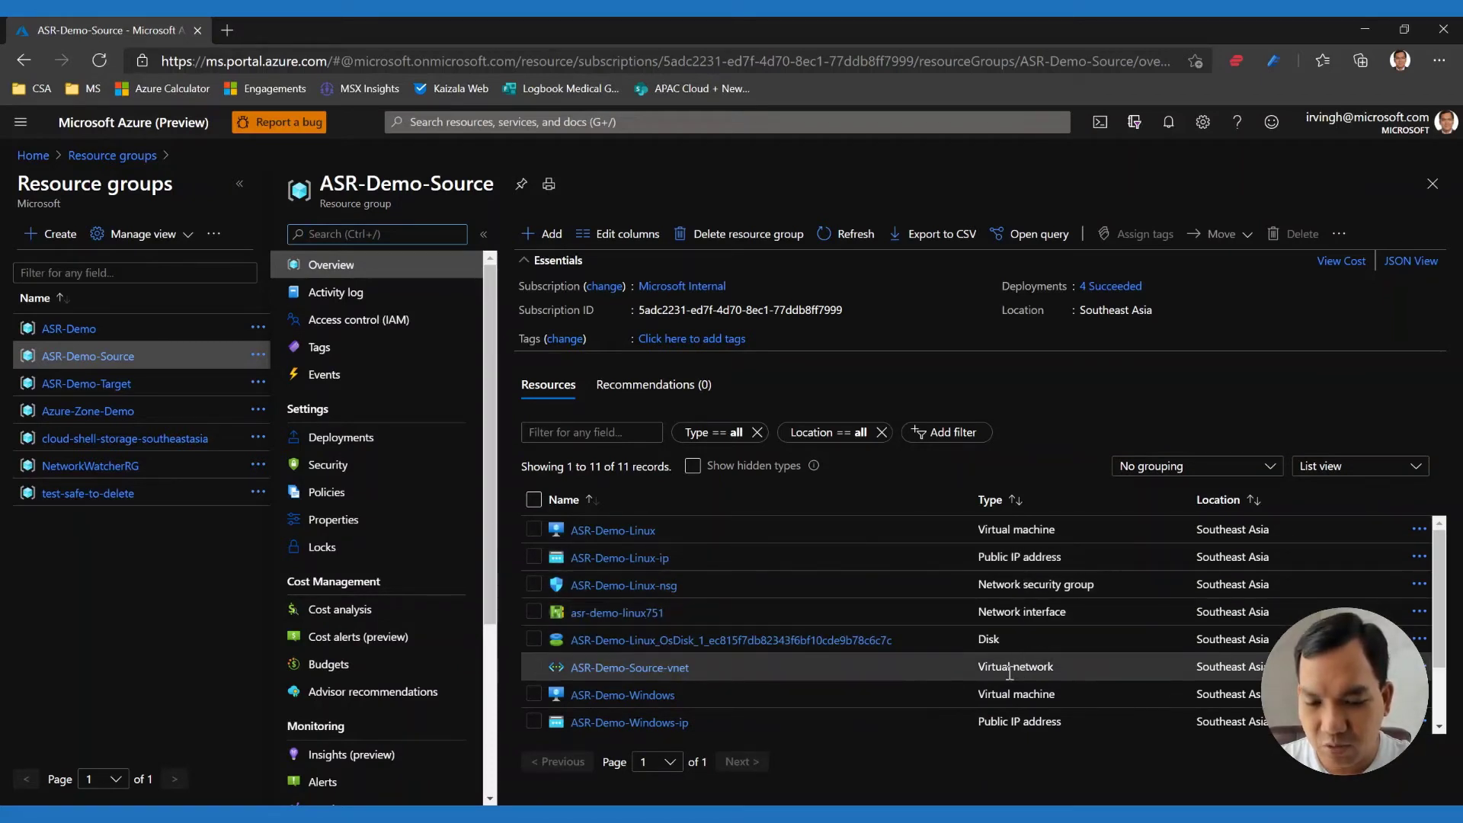
{"action": "left_click", "coordinate": [658, 669]}
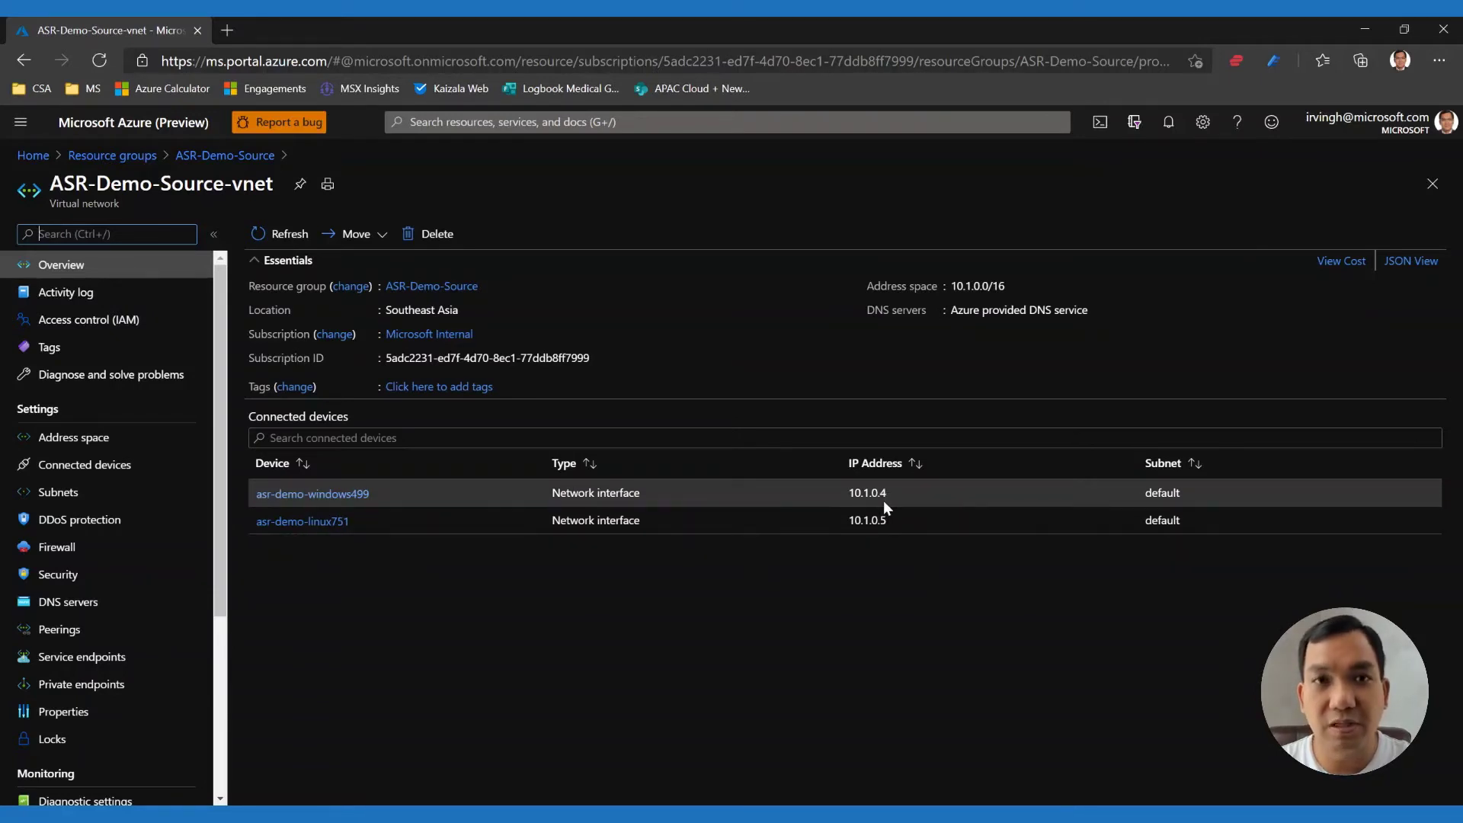
{"action": "left_click", "coordinate": [137, 156]}
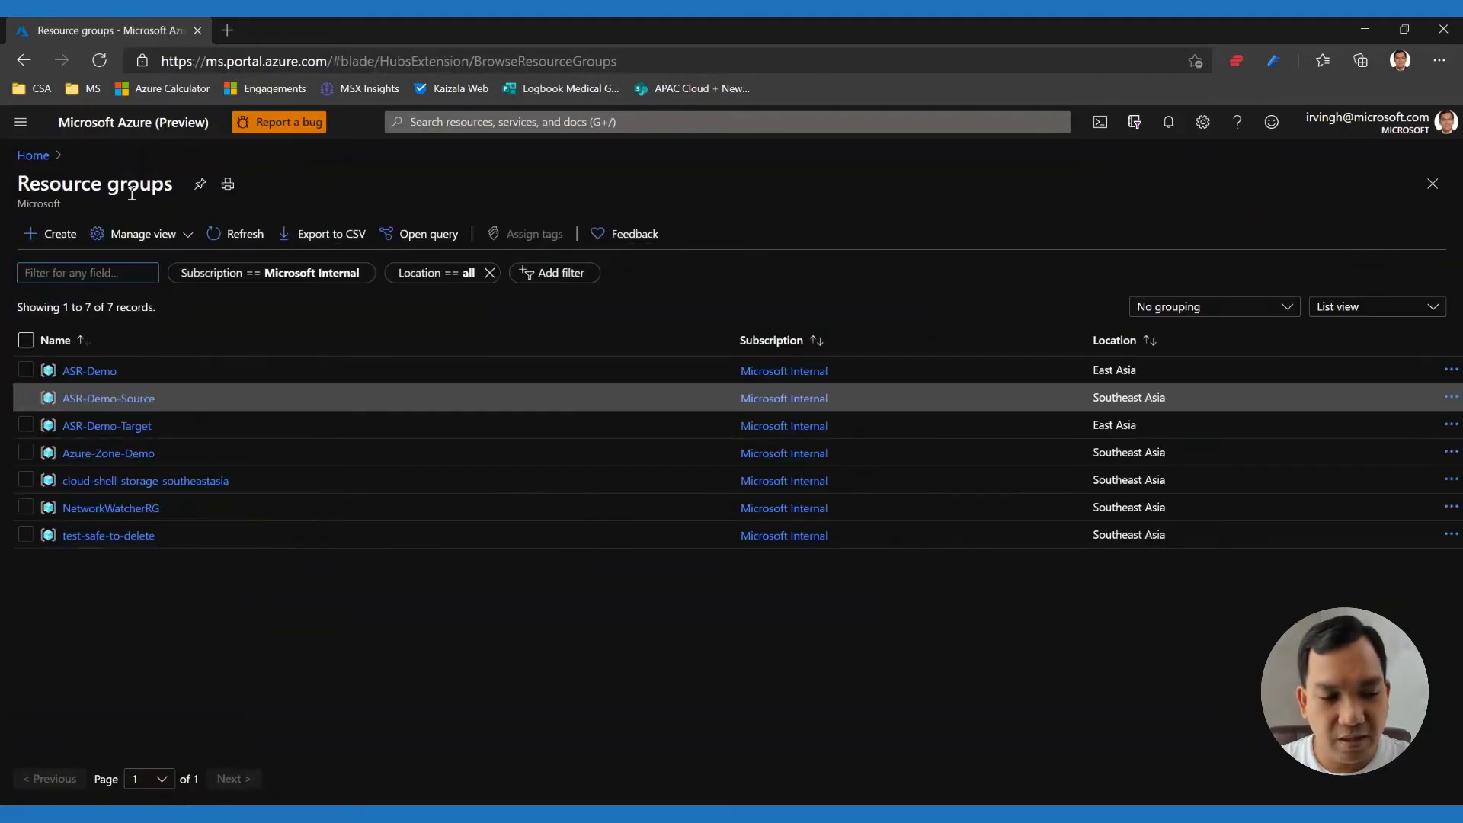
Step: Review the ASR-Demo-Target resource group and its ASR-Demo-Target-vnet virtual network, then return to the resource groups
{"action": "left_click", "coordinate": [141, 428]}
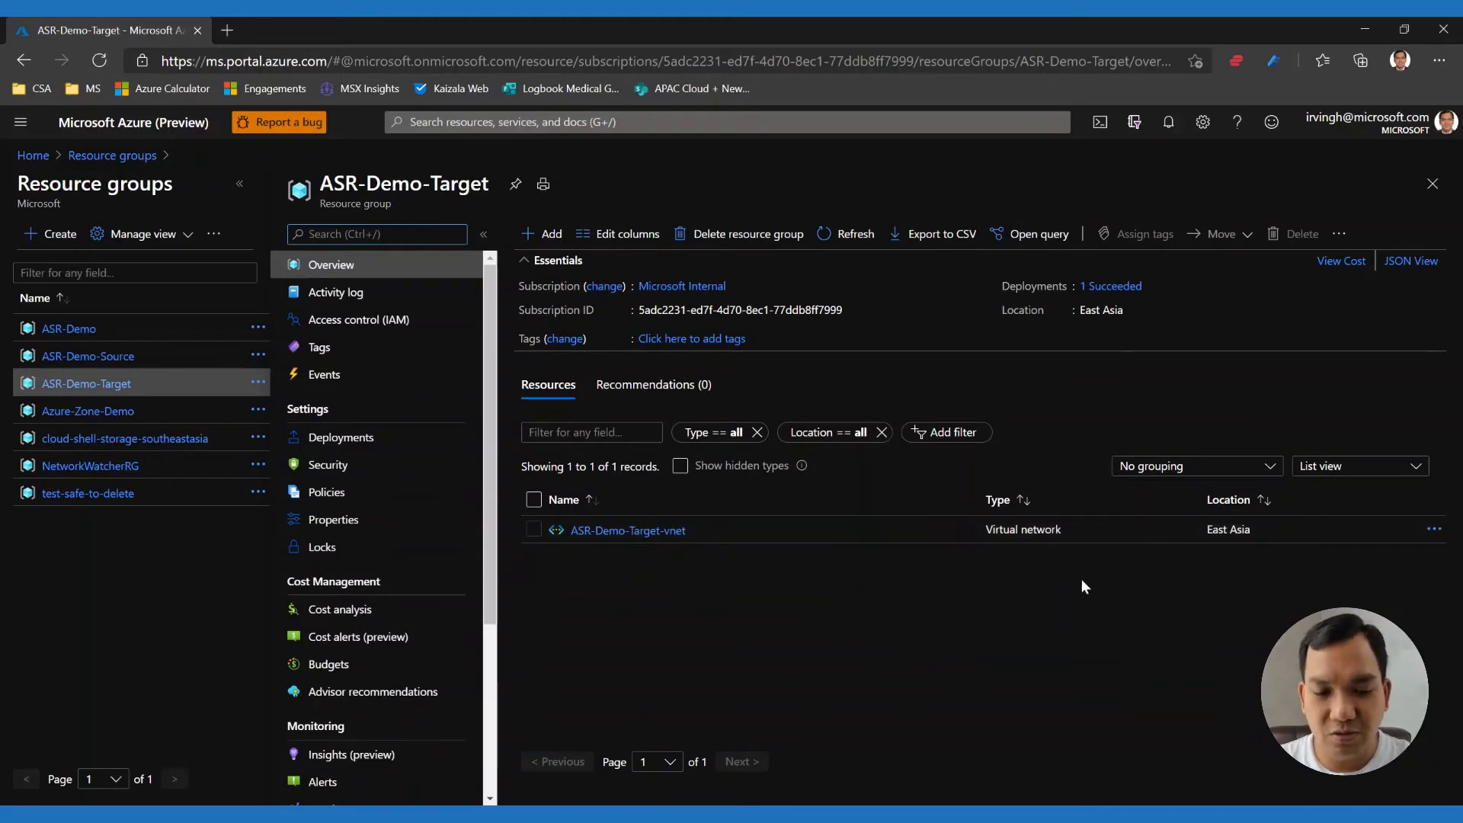
{"action": "left_click", "coordinate": [642, 535]}
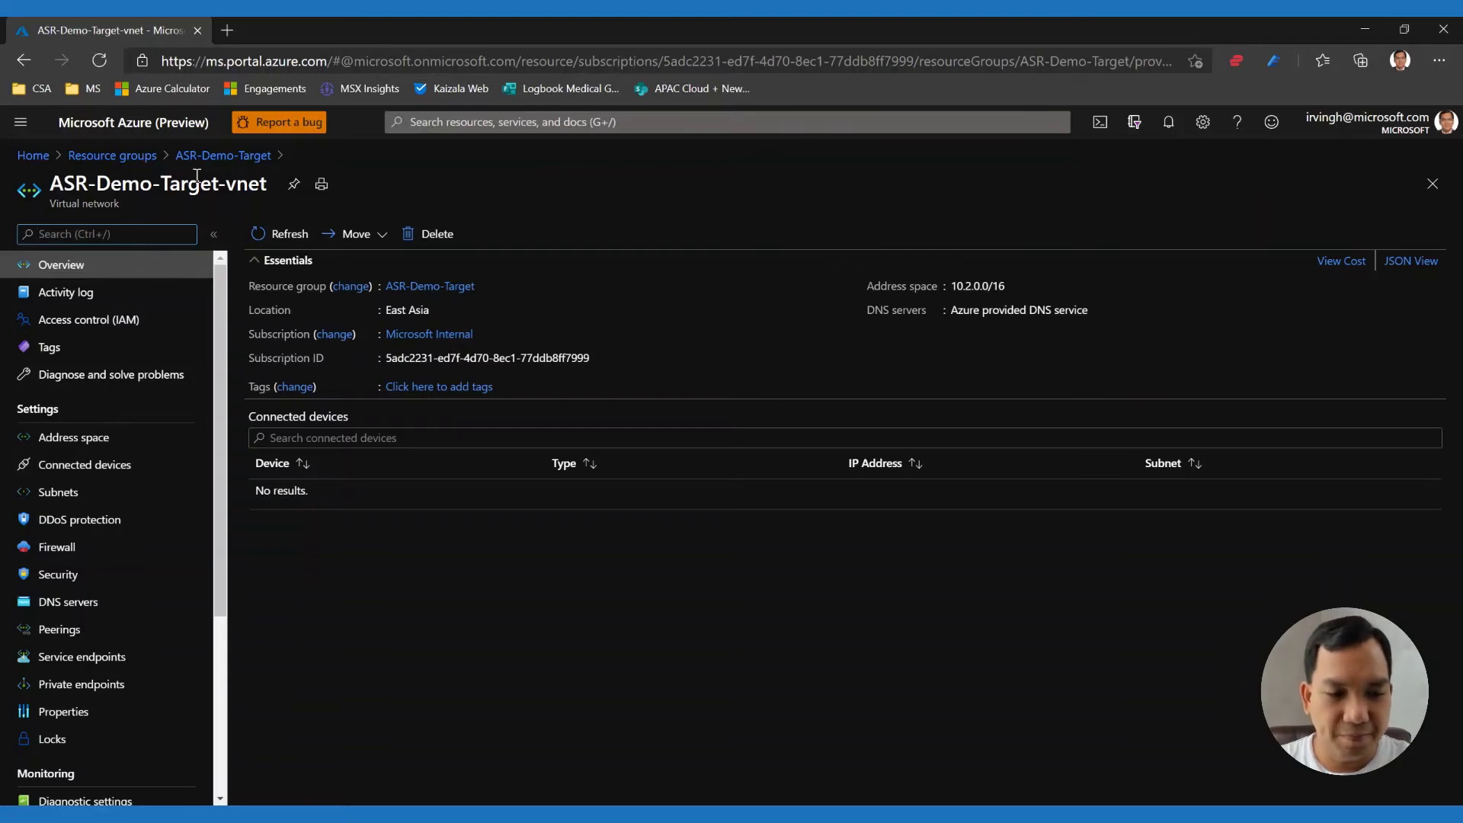
{"action": "left_click", "coordinate": [110, 162]}
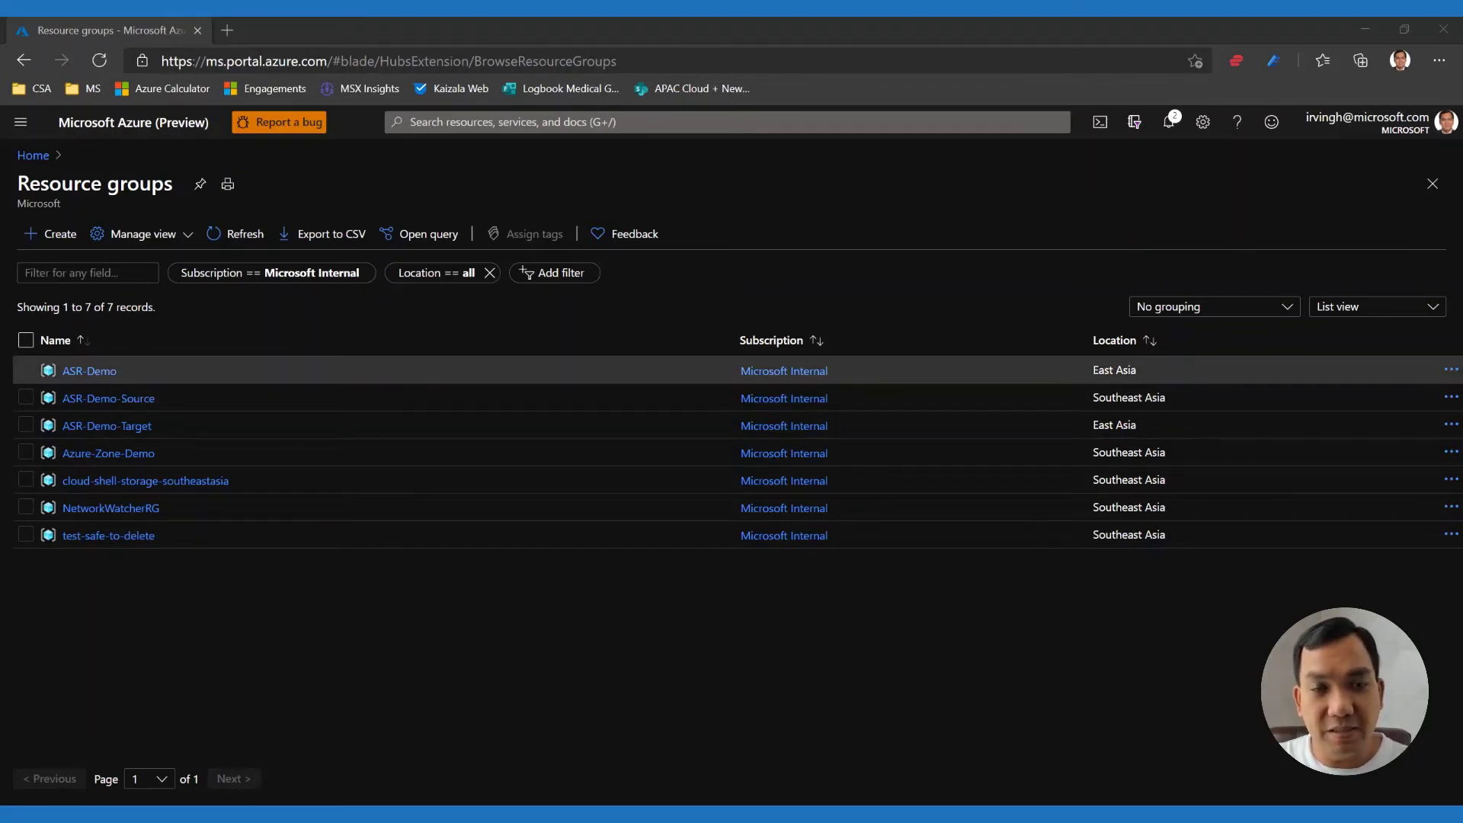
Step: Start creating a Storage account in the ASR-Demo resource group, finding it in the Marketplace by searching for "storage"
{"action": "left_click", "coordinate": [99, 367]}
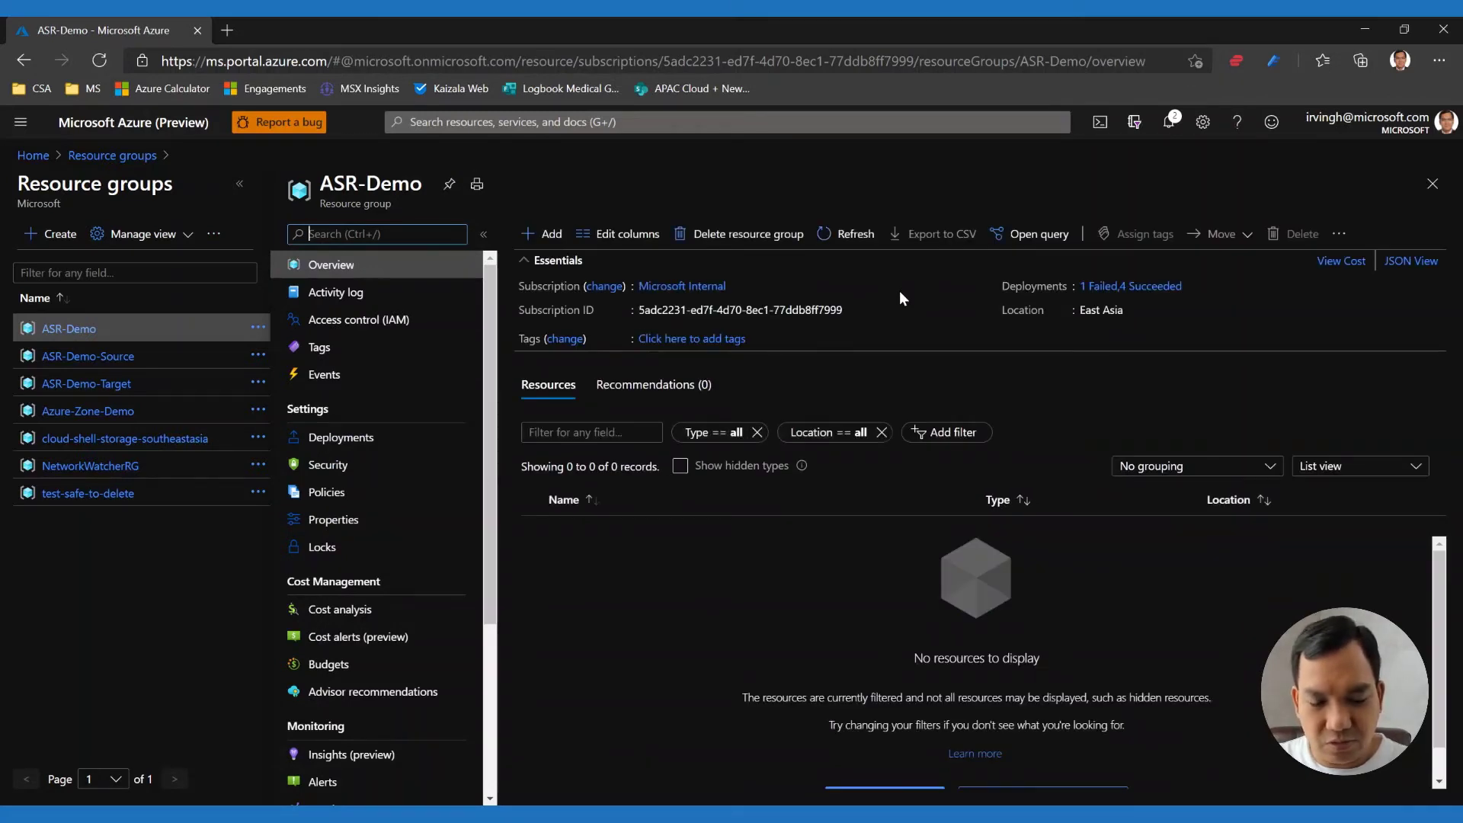
{"action": "left_click", "coordinate": [548, 235]}
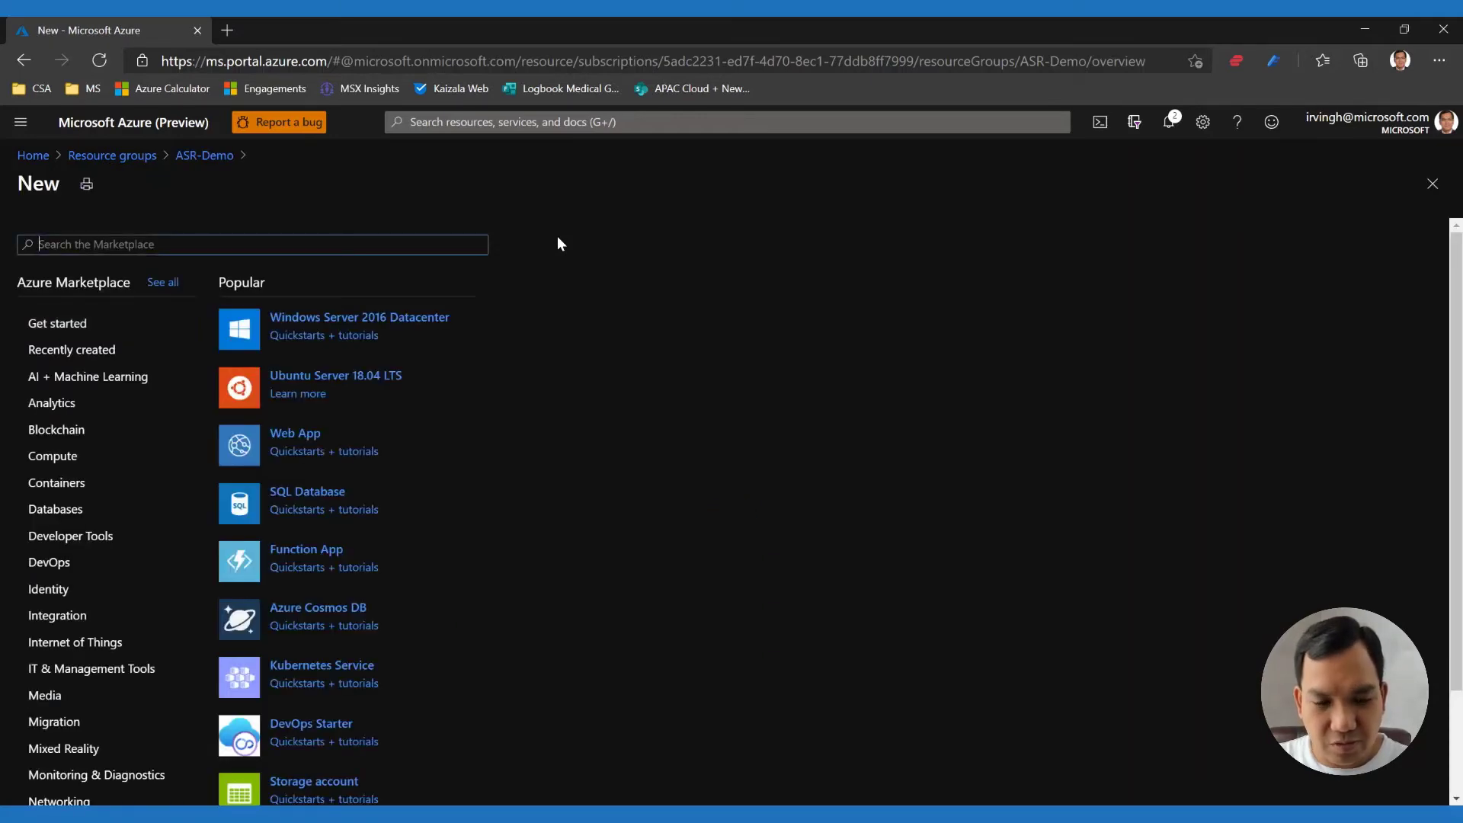
{"action": "type", "text": "storage"}
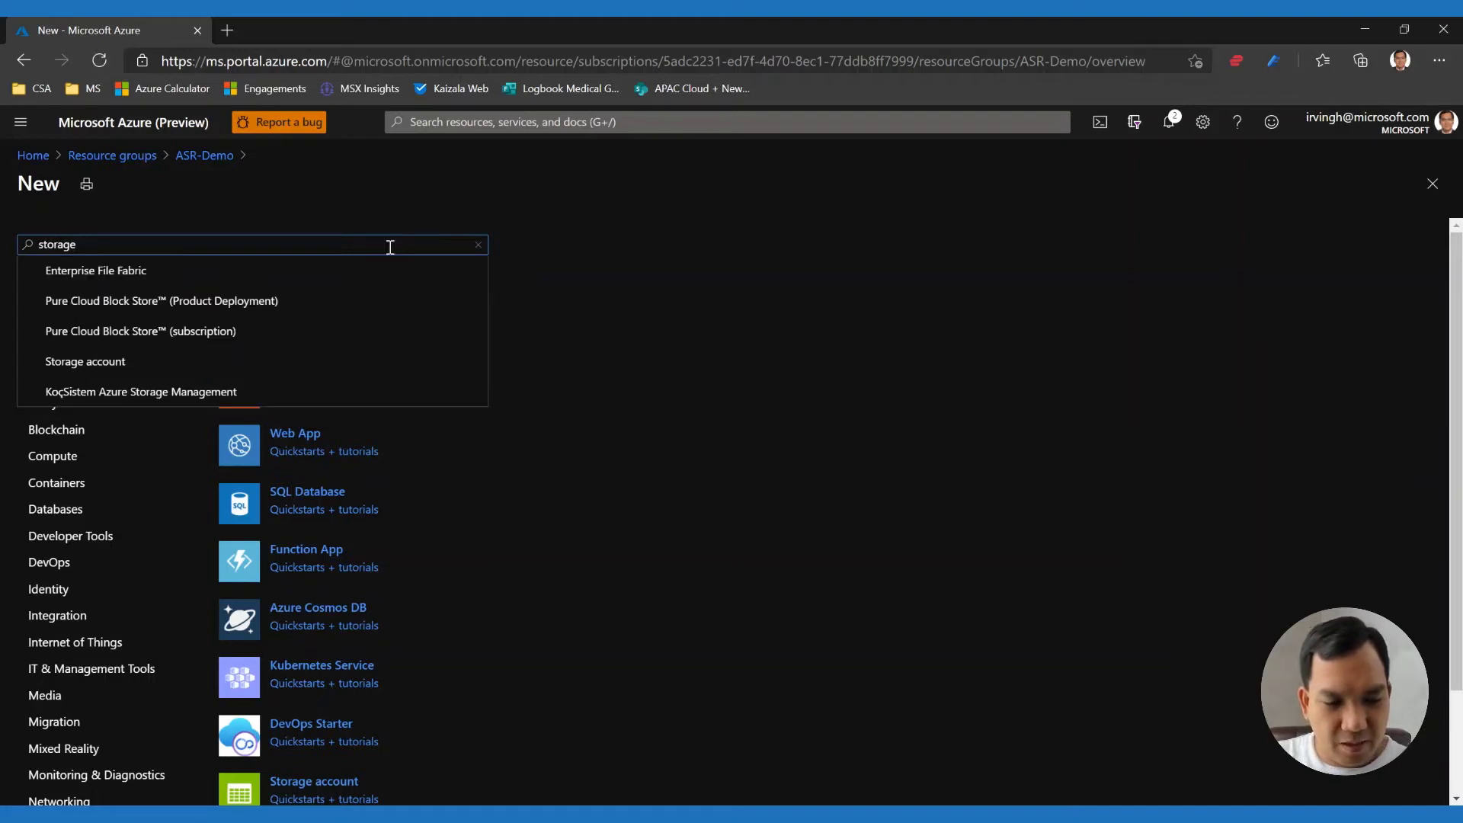
{"action": "left_click", "coordinate": [123, 362]}
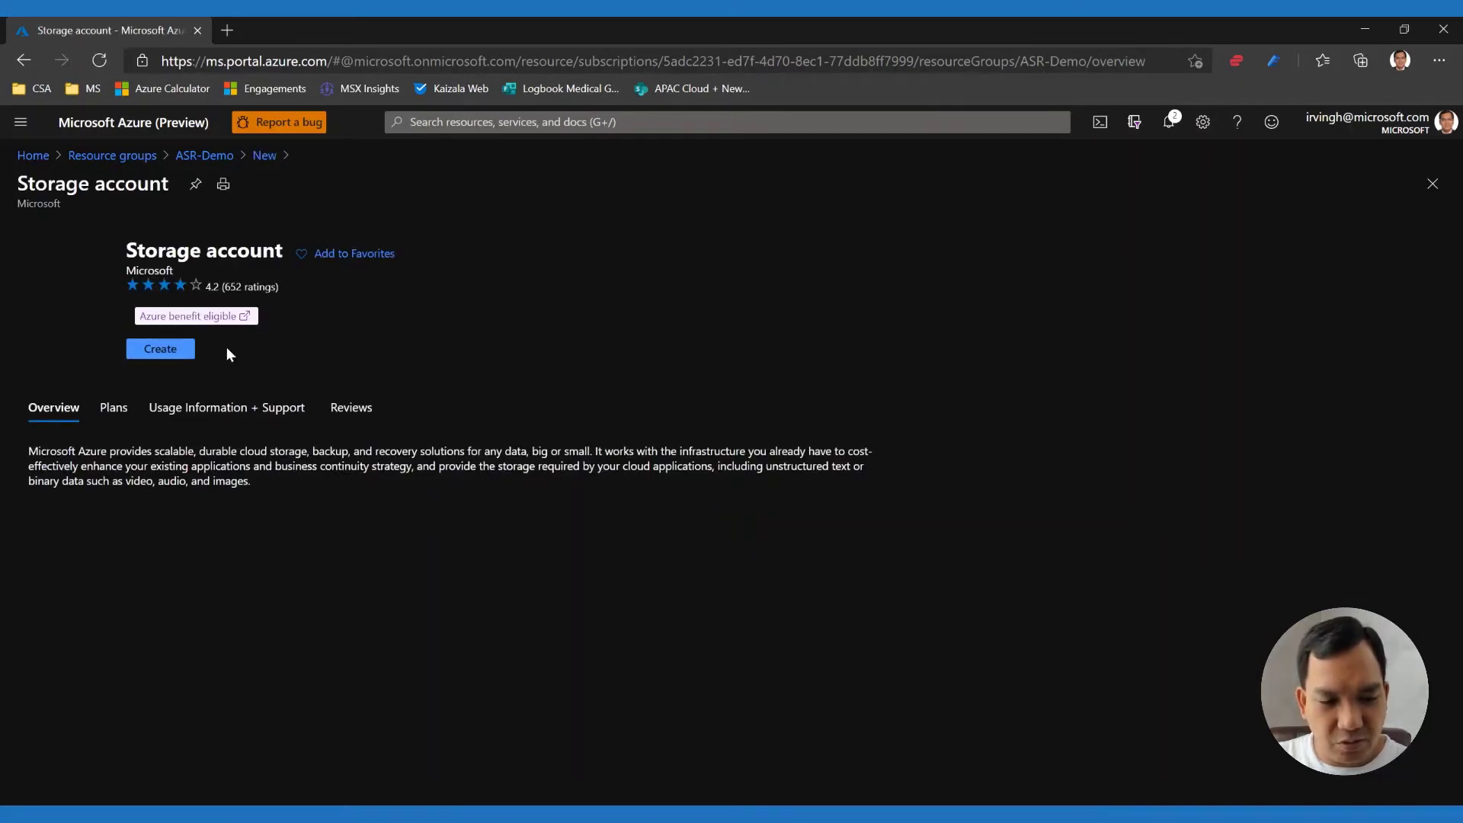
{"action": "left_click", "coordinate": [156, 349]}
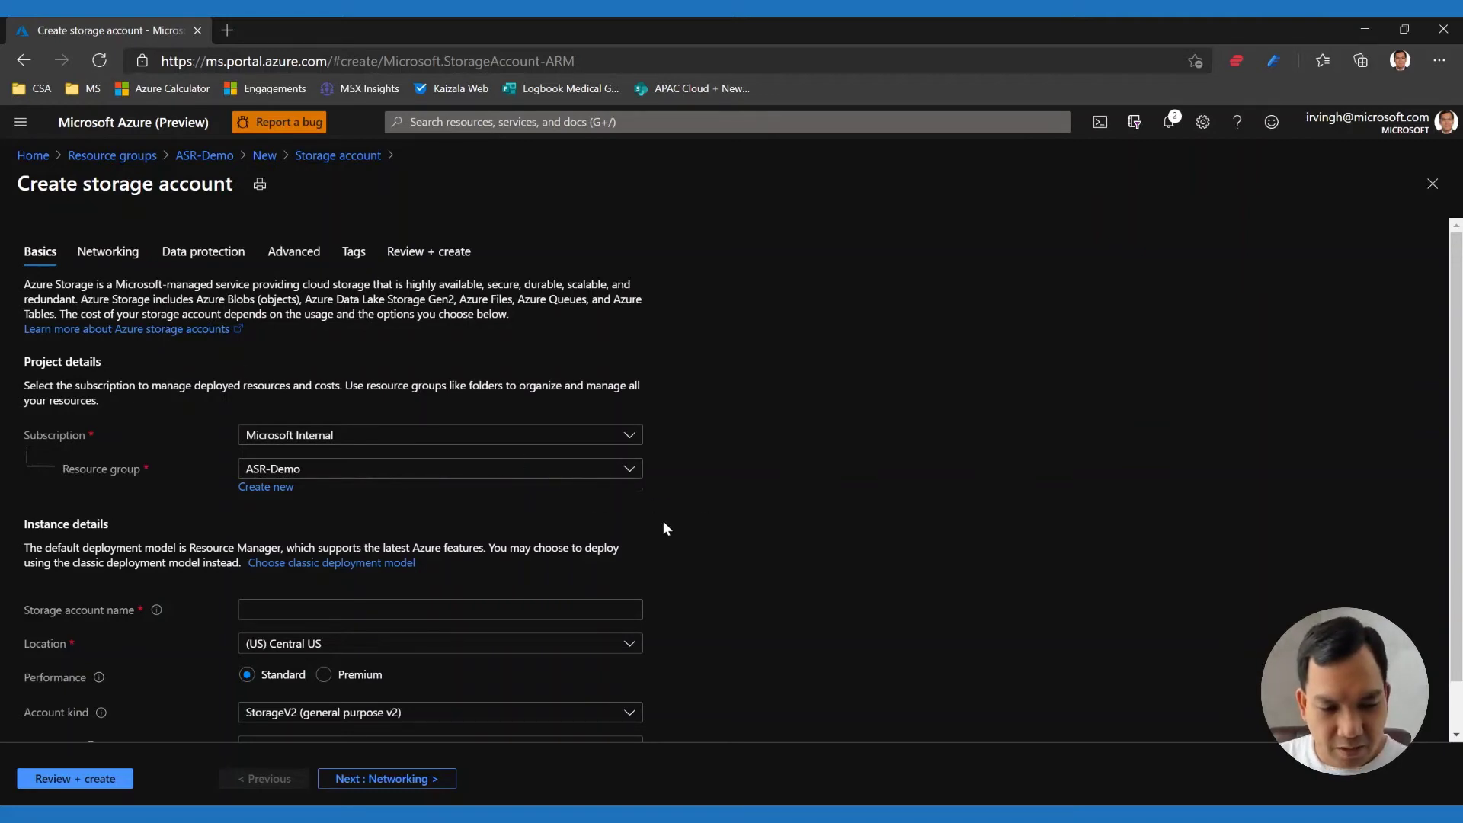
Step: Name the storage account asrdemo1 and set its location to (Asia Pacific) Southeast Asia
{"action": "left_click", "coordinate": [598, 609]}
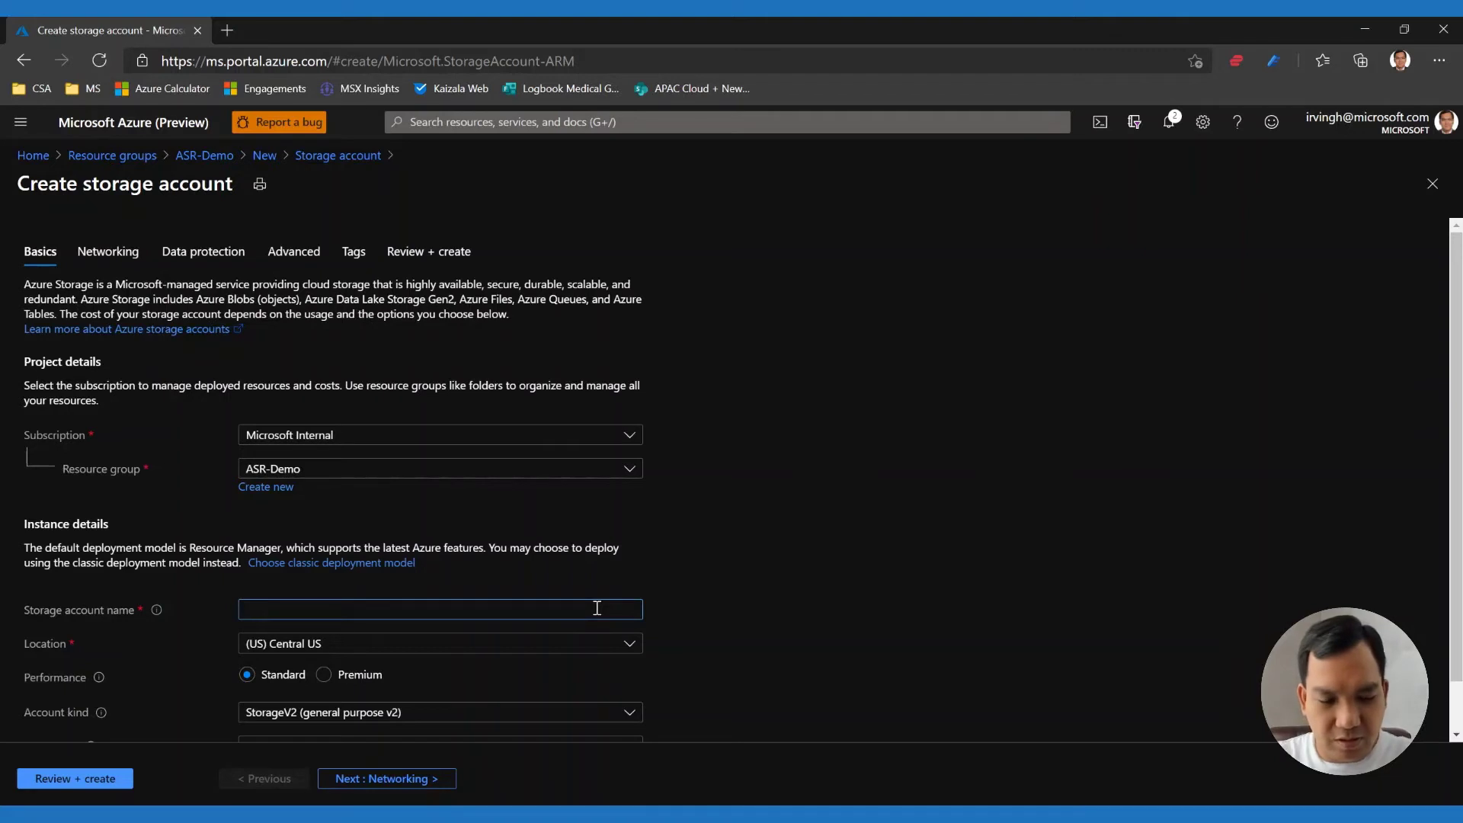
{"action": "type", "text": "asrdemo"}
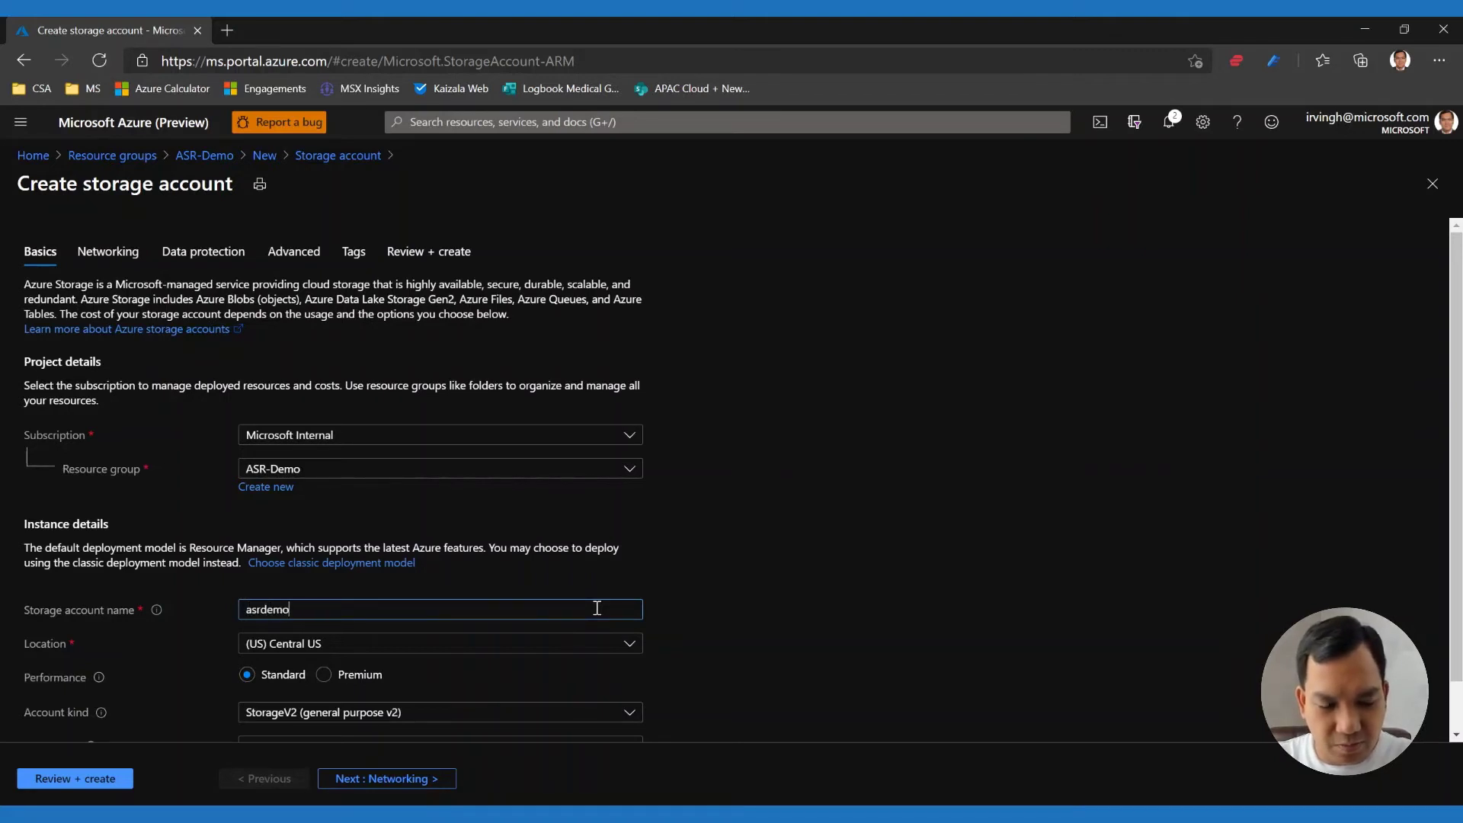
{"action": "type", "text": "1"}
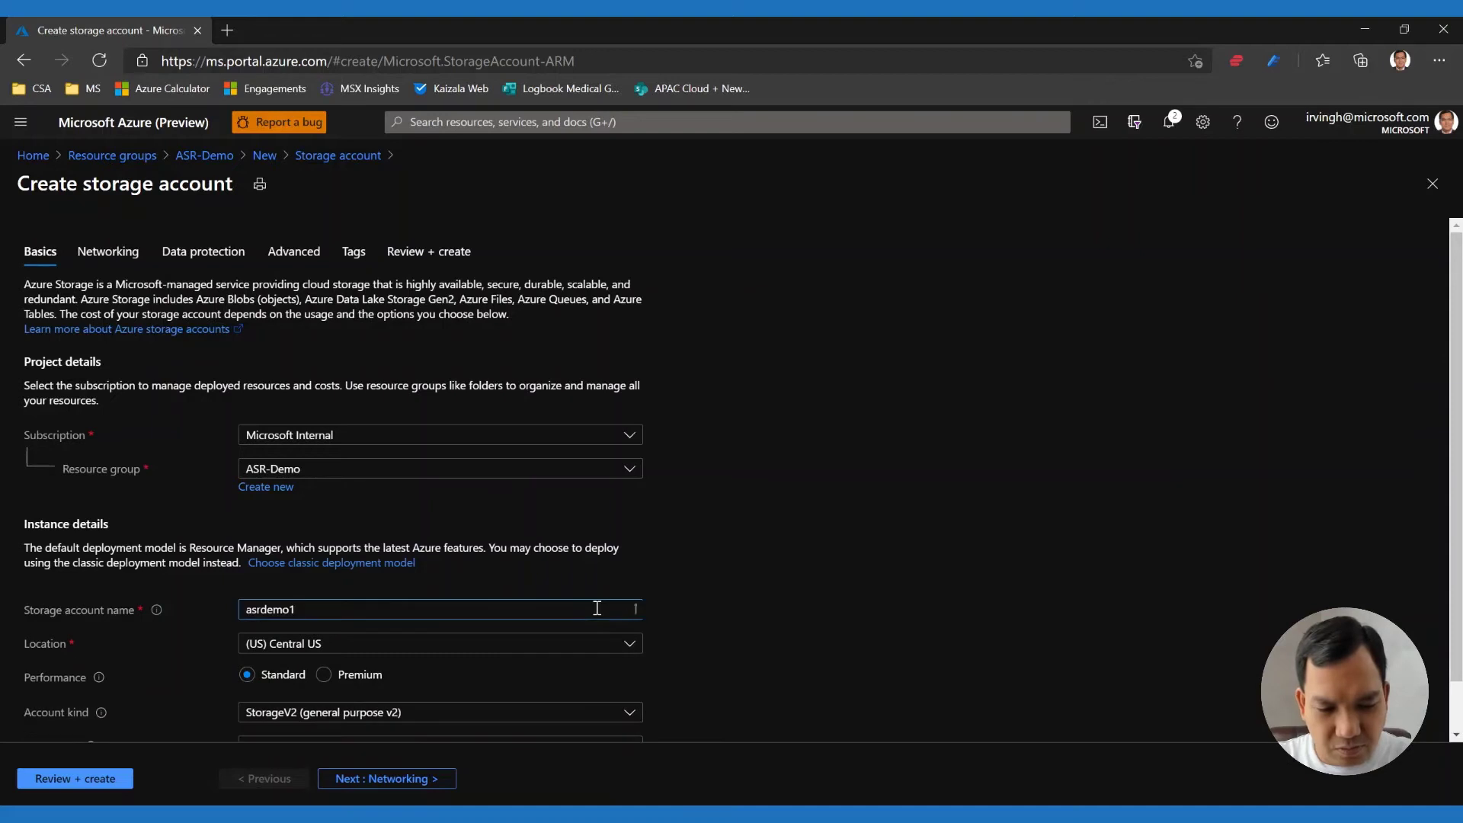
{"action": "left_click", "coordinate": [631, 647]}
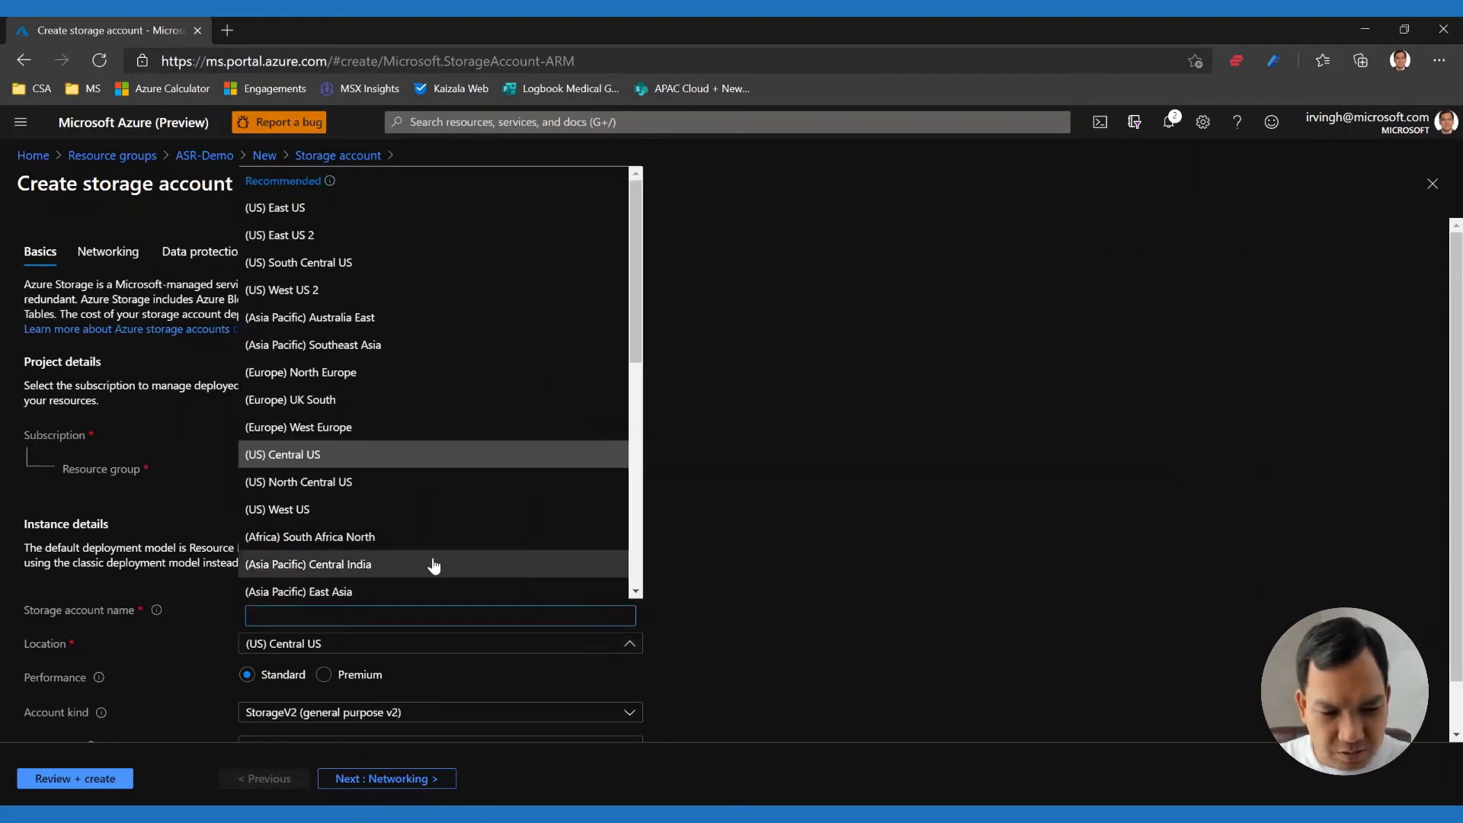
{"action": "left_click", "coordinate": [377, 344]}
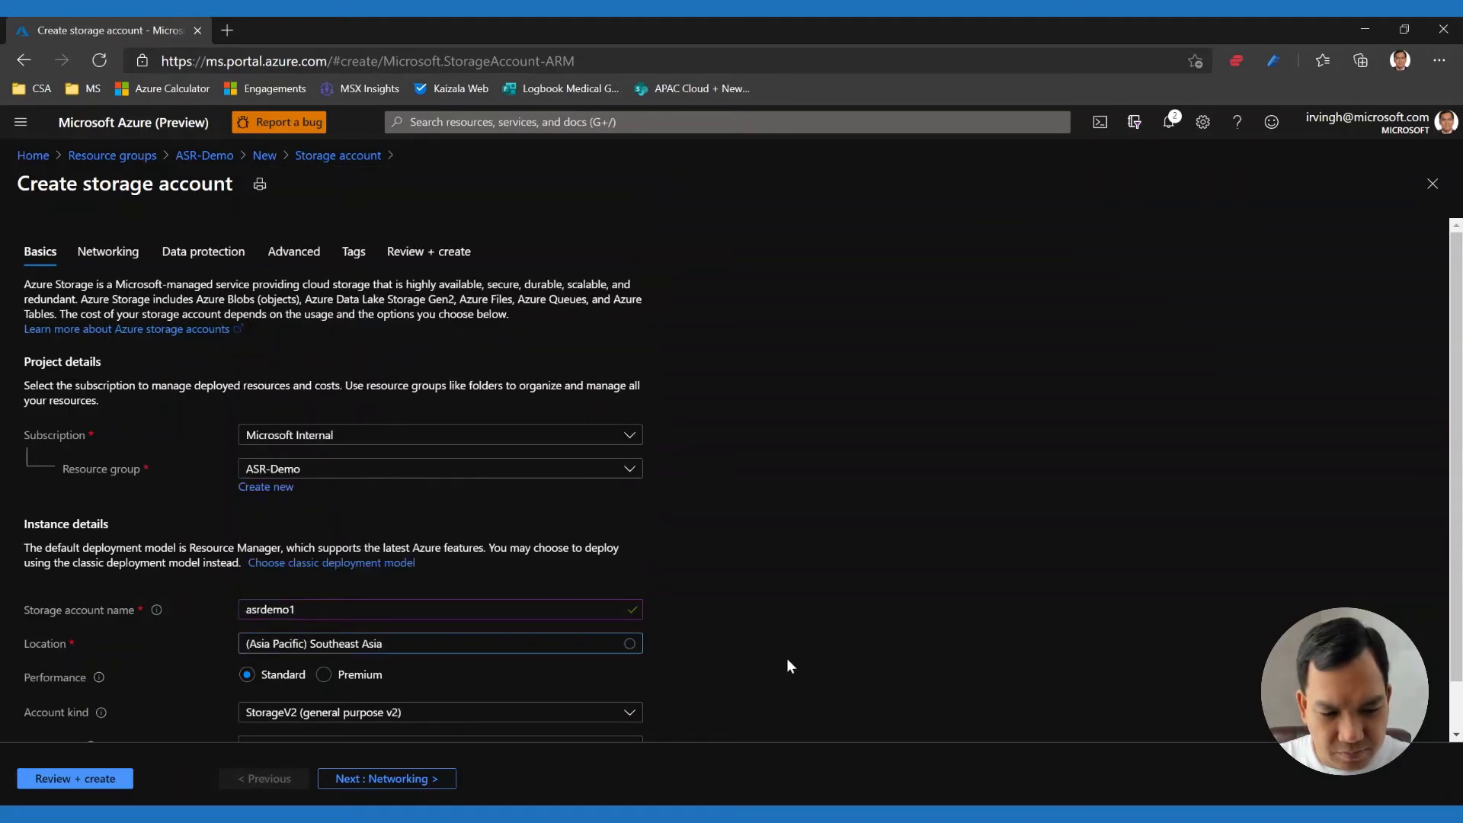
{"action": "scroll", "coordinate": [794, 658], "scroll_direction": "down", "scroll_amount": 1}
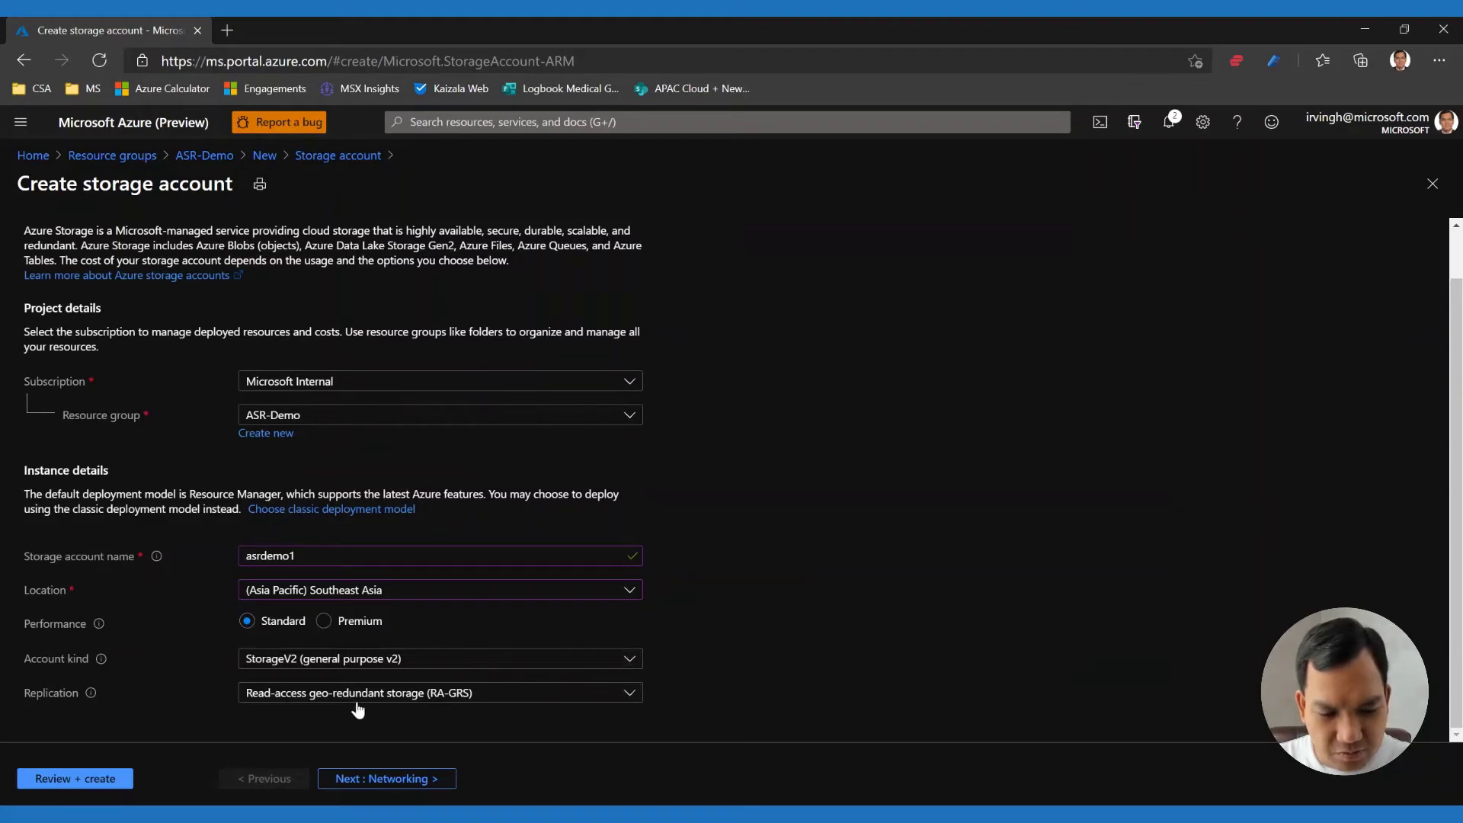
Step: Review and create the asrdemo1 storage account, then open the deployed resource
{"action": "left_click", "coordinate": [96, 778]}
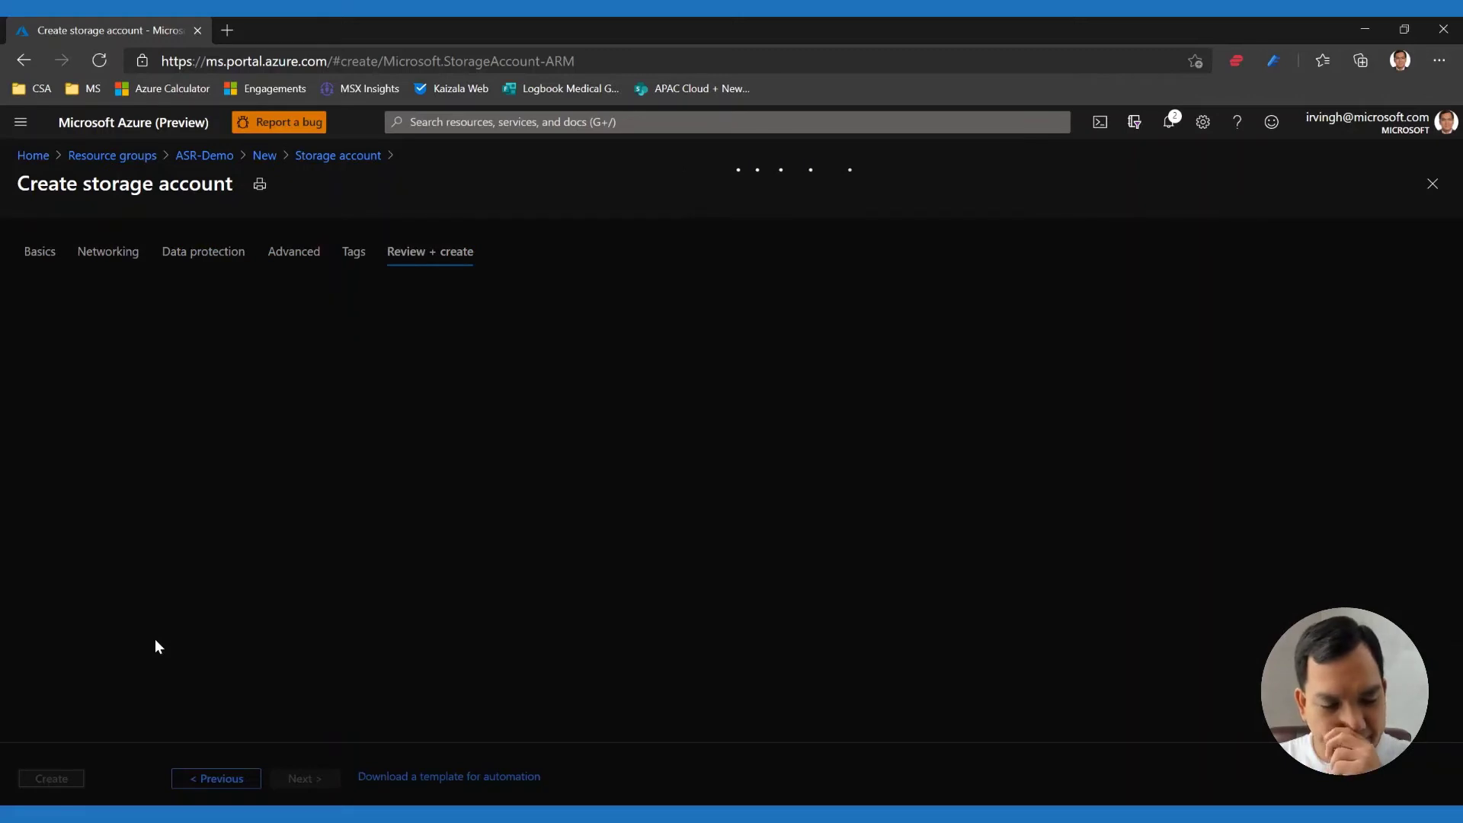
{"action": "left_click", "coordinate": [73, 778]}
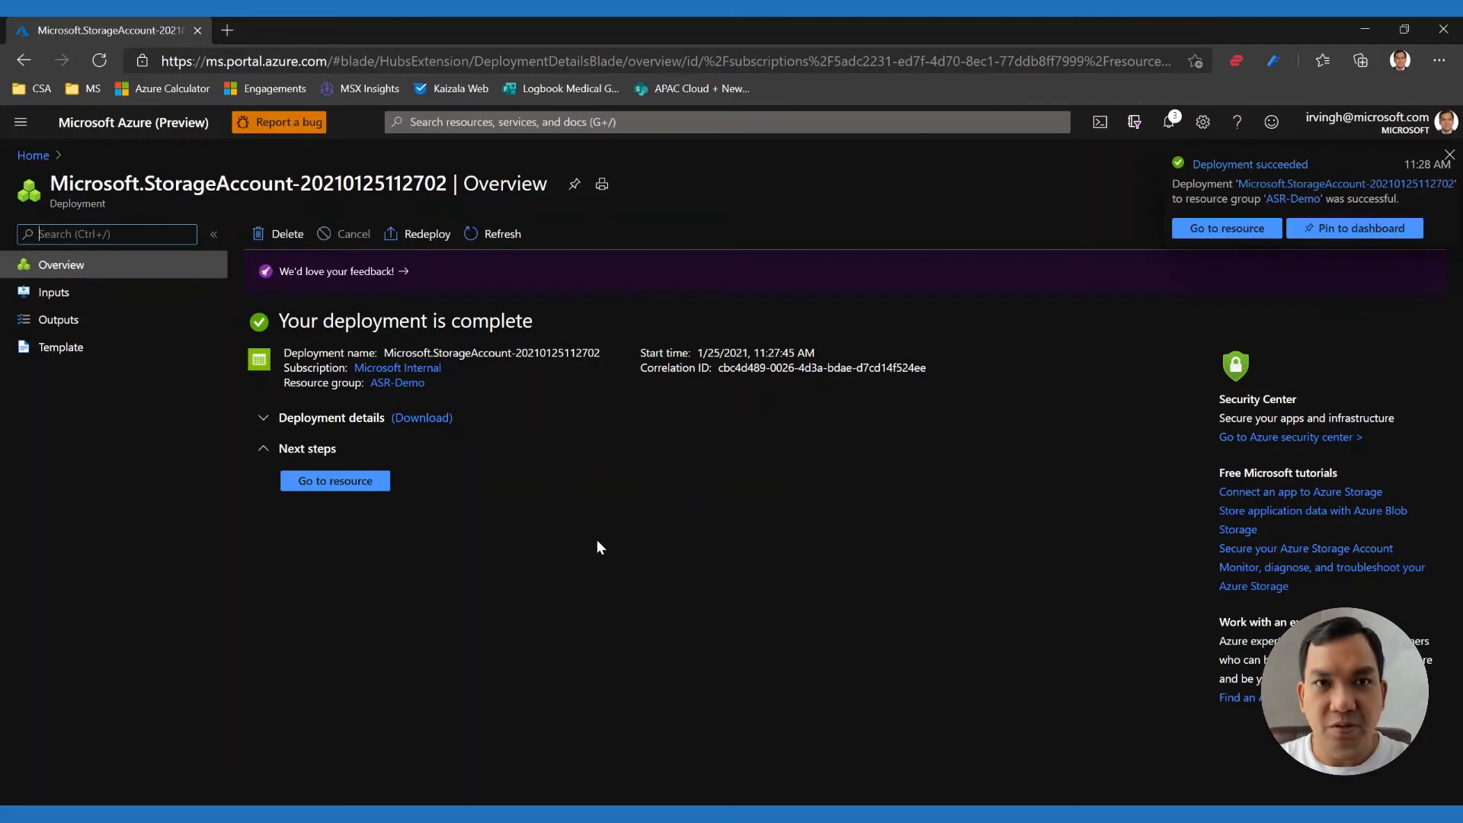
{"action": "left_click", "coordinate": [362, 486]}
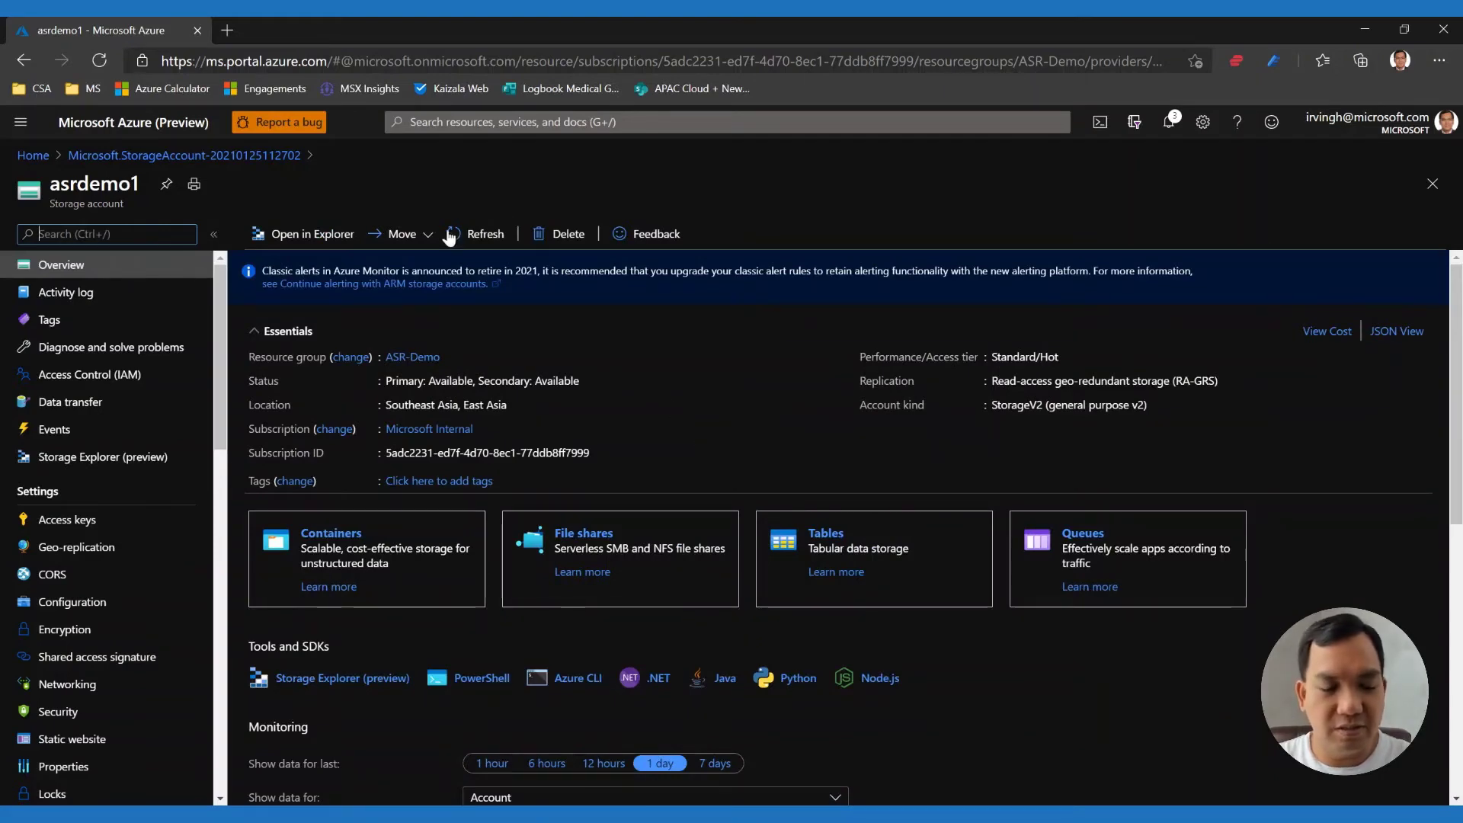
Step: Start creating a Recovery Services vault from the portal home, in the ASR-Demo resource group, and name it asr-demo-vault
{"action": "left_click", "coordinate": [34, 157]}
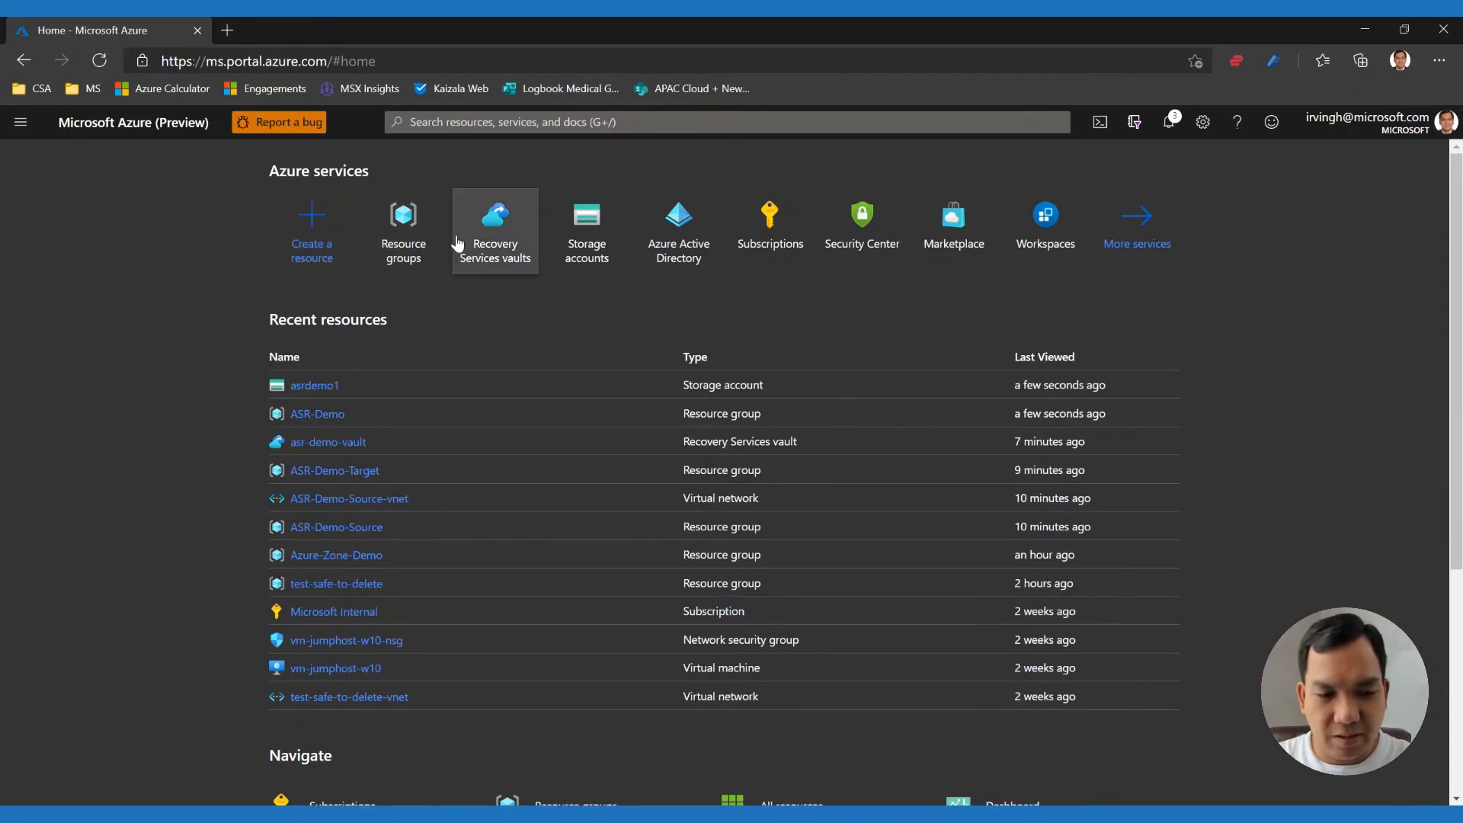
{"action": "mouse_move", "coordinate": [504, 252]}
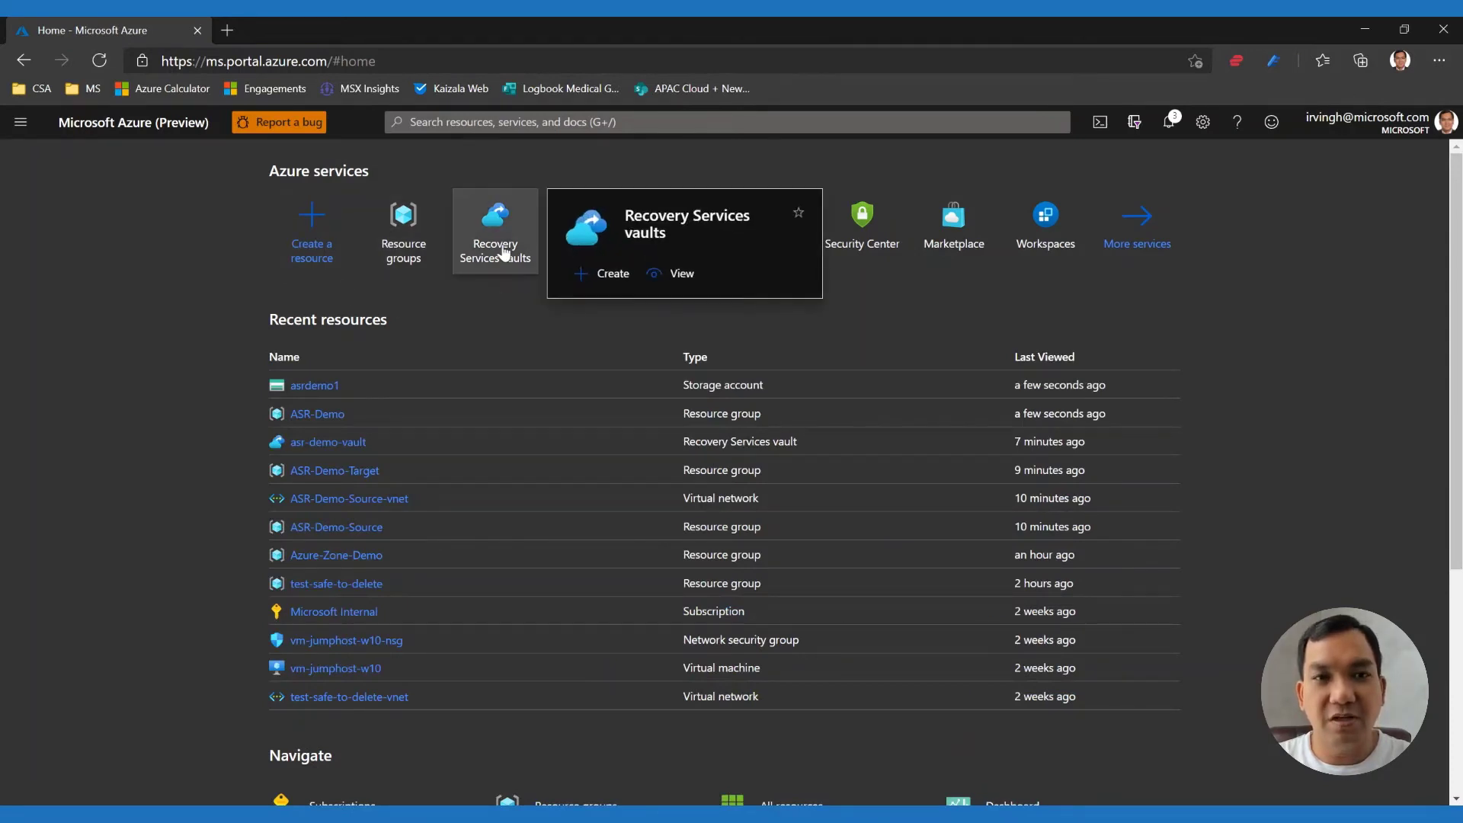
{"action": "left_click", "coordinate": [504, 251]}
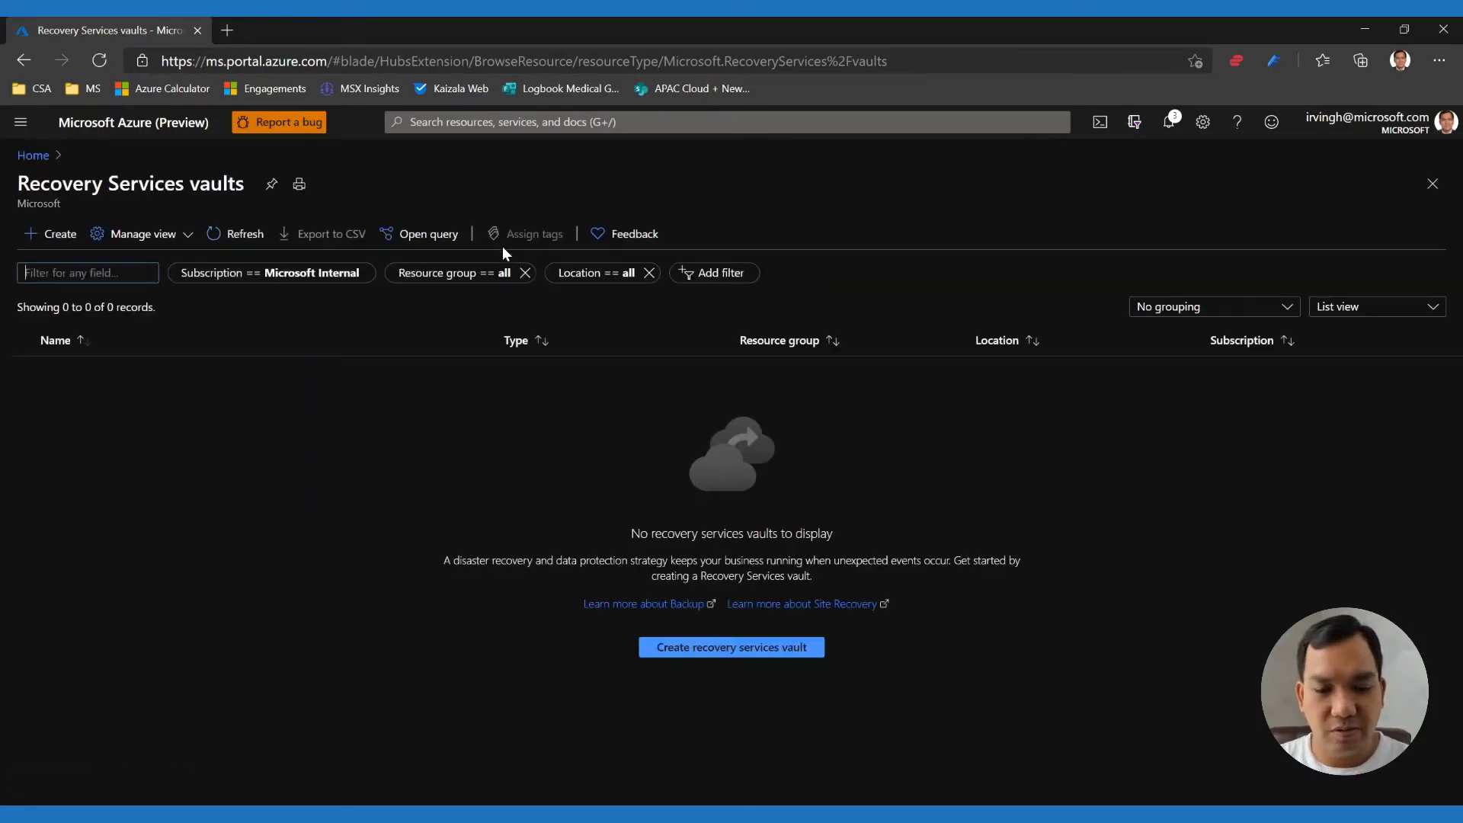
{"action": "left_click", "coordinate": [53, 234]}
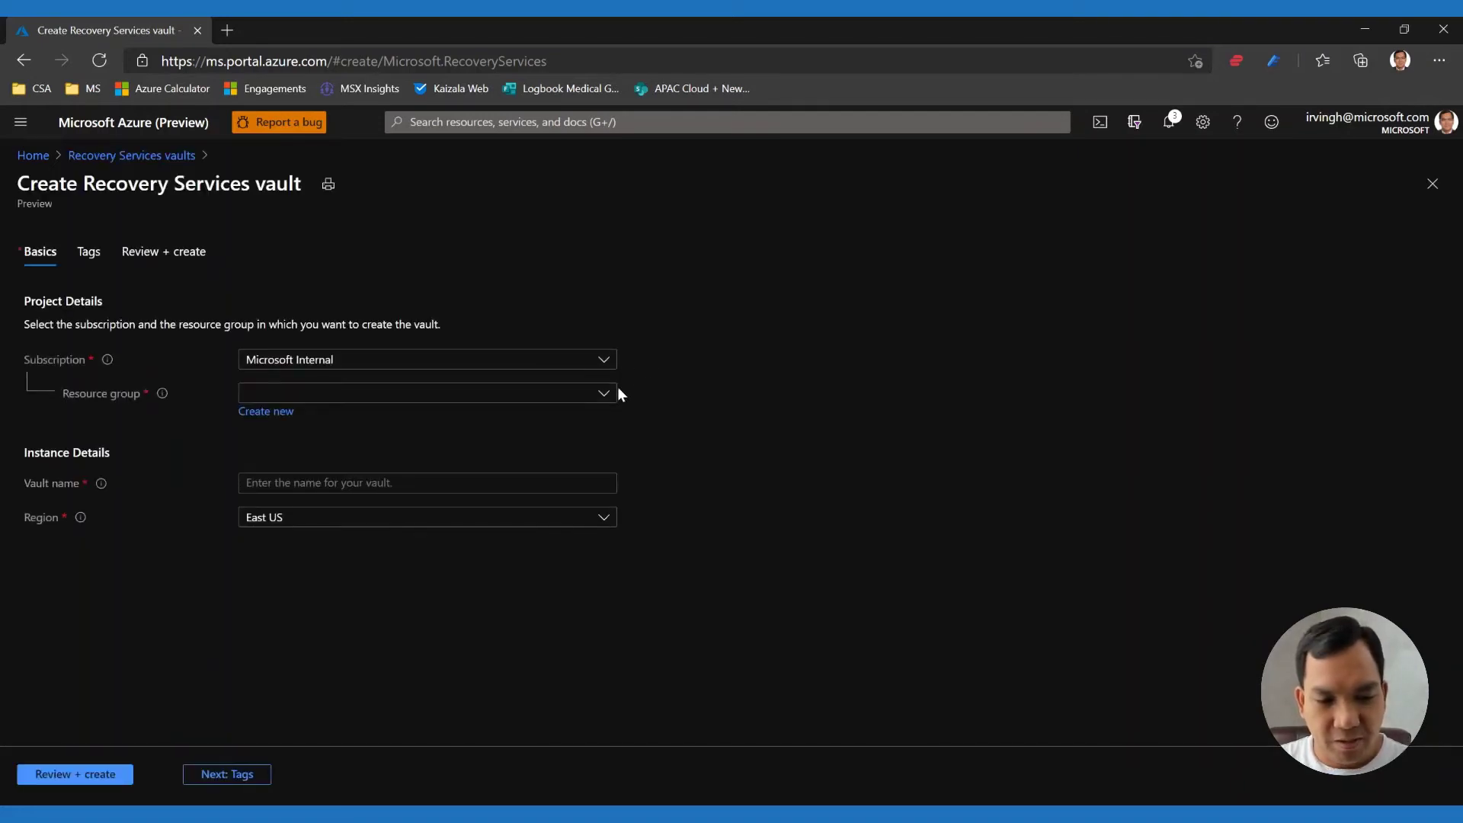
{"action": "left_click", "coordinate": [601, 396]}
{"action": "left_click", "coordinate": [377, 454]}
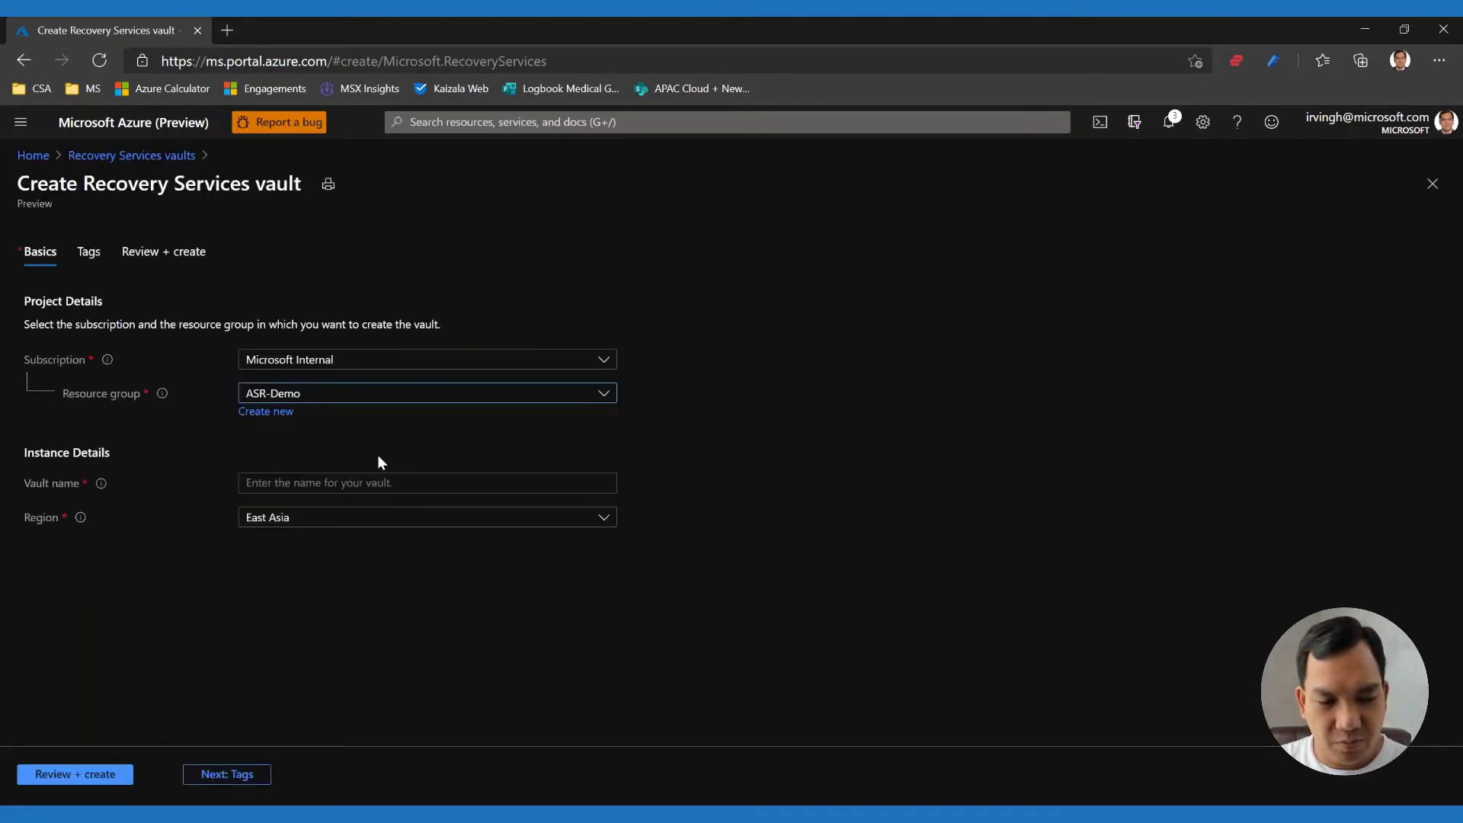
{"action": "left_click", "coordinate": [435, 483]}
{"action": "type", "text": "asr-demo-vault"}
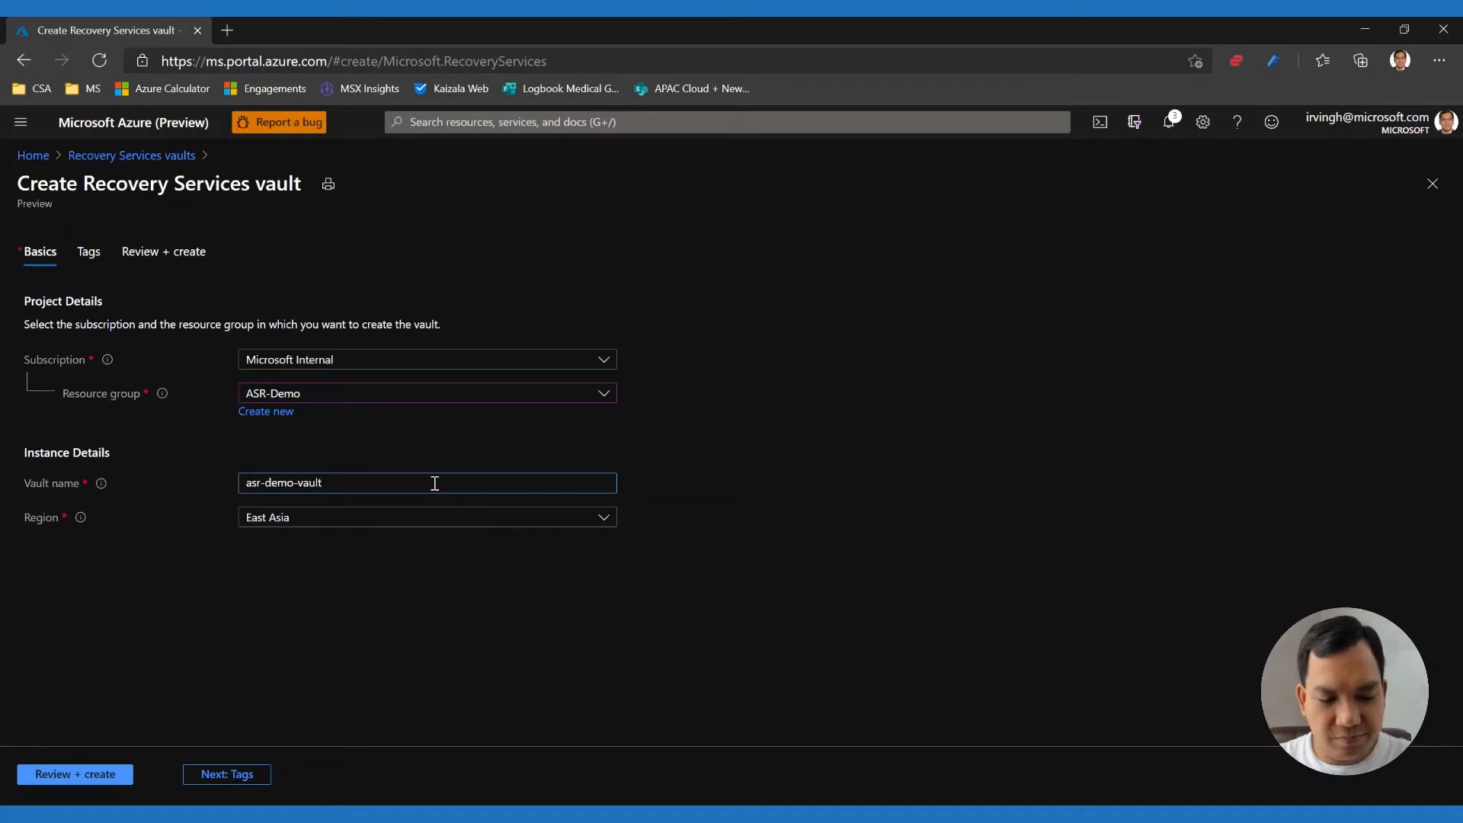
Step: Review and create the asr-demo-vault Recovery Services vault, then open the deployed vault
{"action": "left_click", "coordinate": [86, 783]}
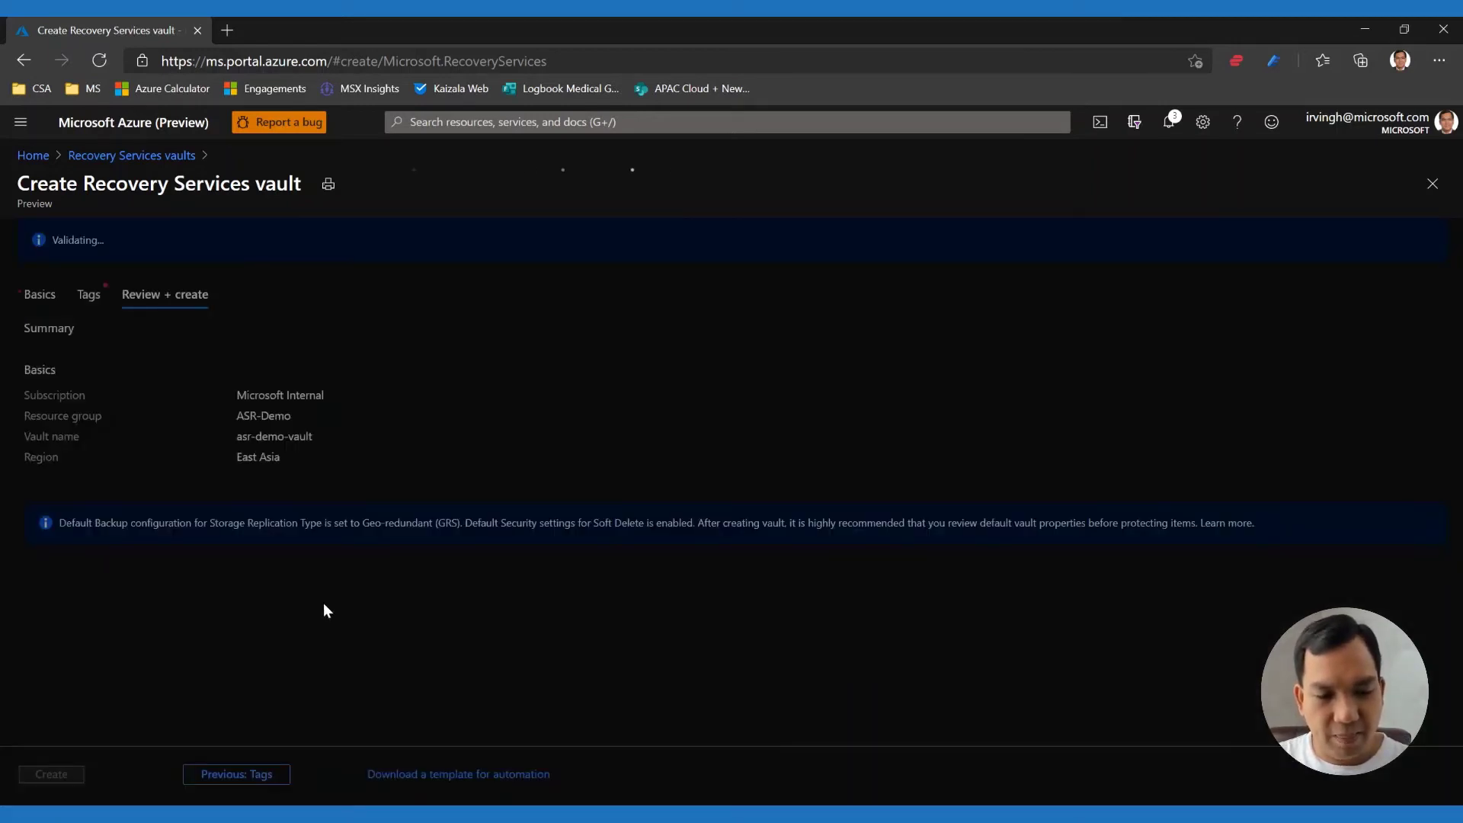
{"action": "left_click", "coordinate": [76, 769]}
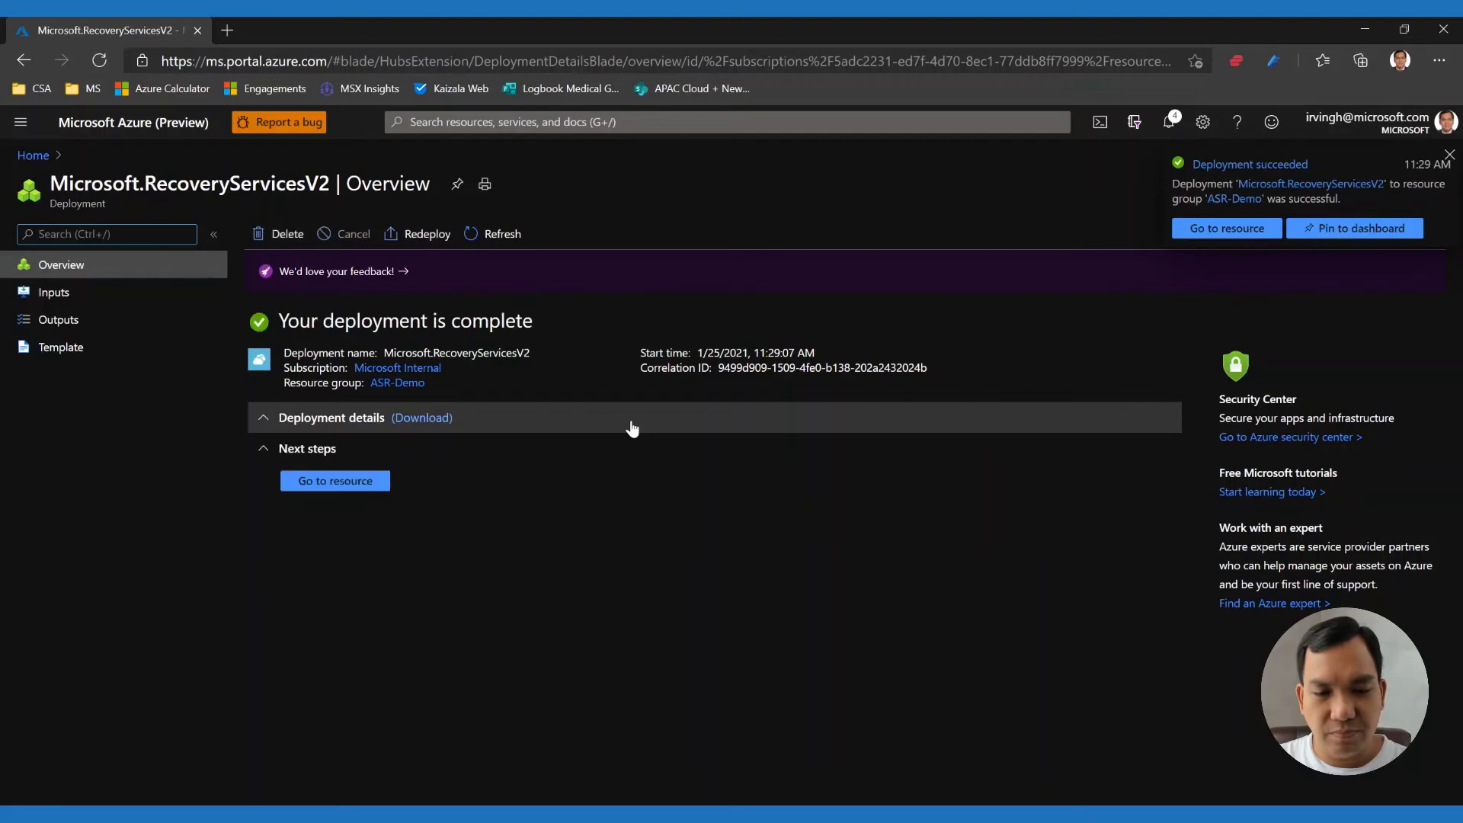
{"action": "left_click", "coordinate": [351, 482]}
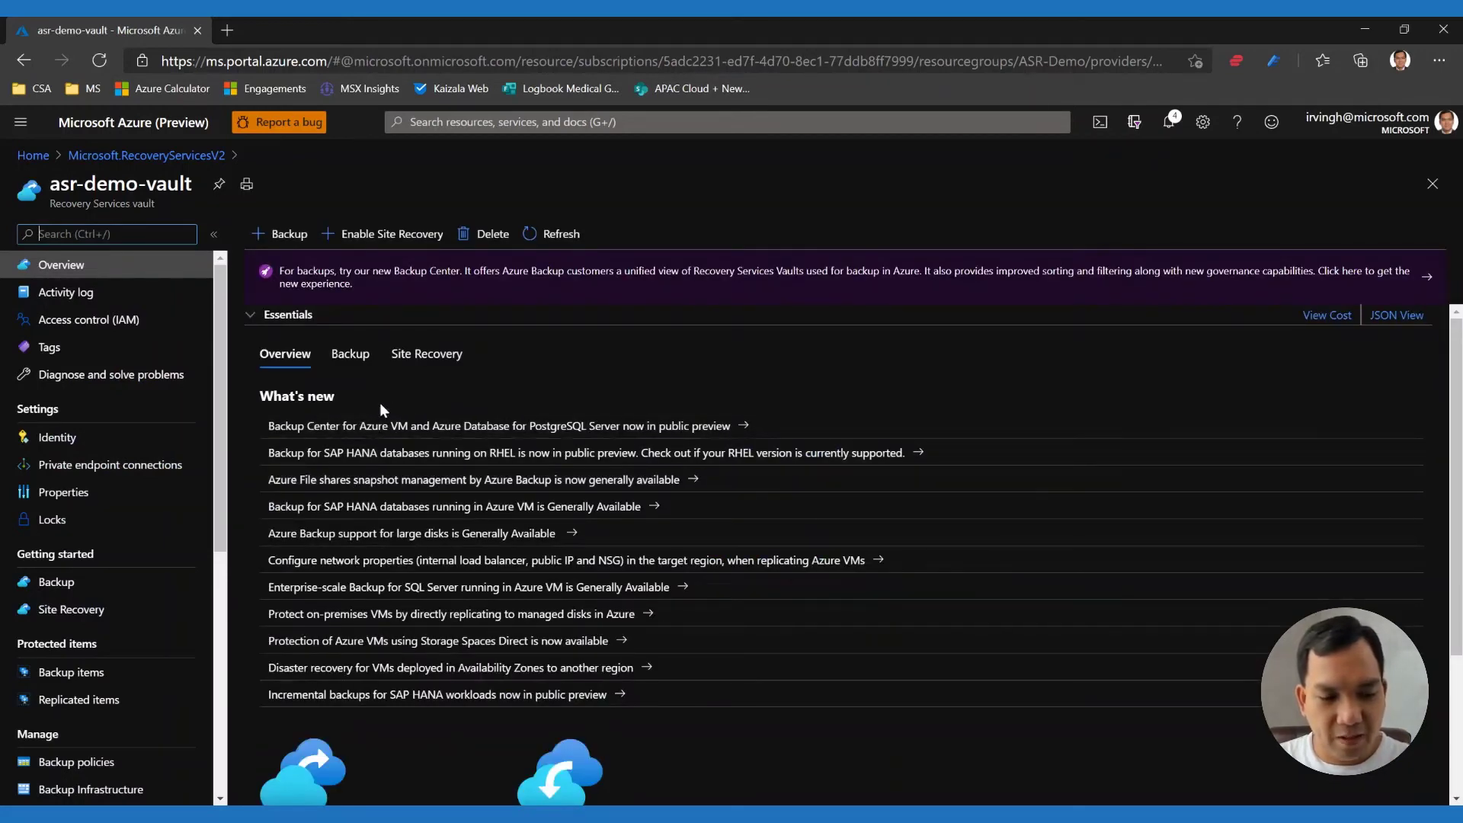
Step: Start Site Recovery replication for Azure virtual machines from Southeast Asia, resource group ASR-Demo-Source, selecting ASR-Demo-Linux and ASR-Demo-Windows
{"action": "left_click", "coordinate": [391, 237]}
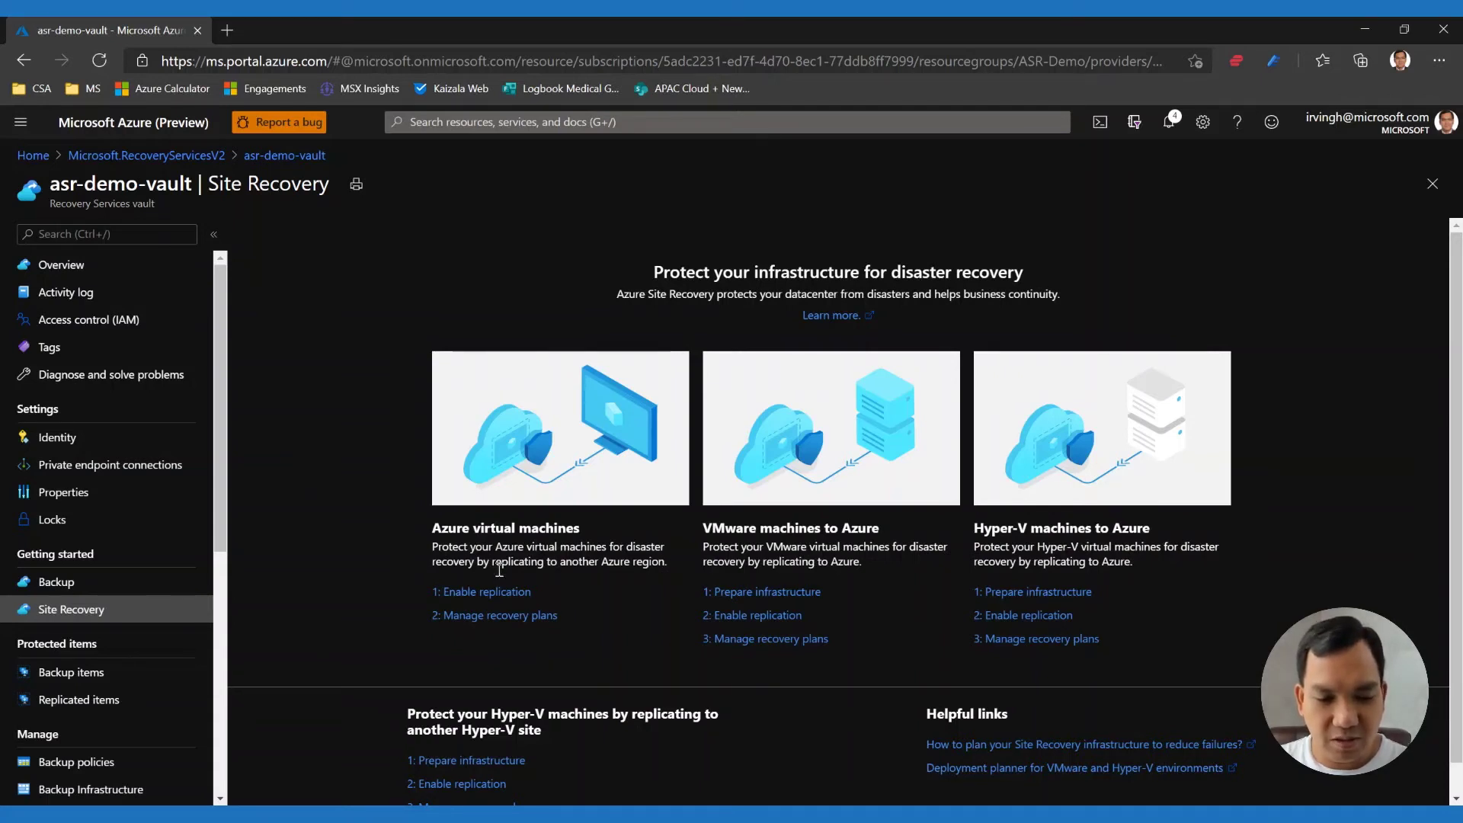
{"action": "left_click", "coordinate": [502, 594]}
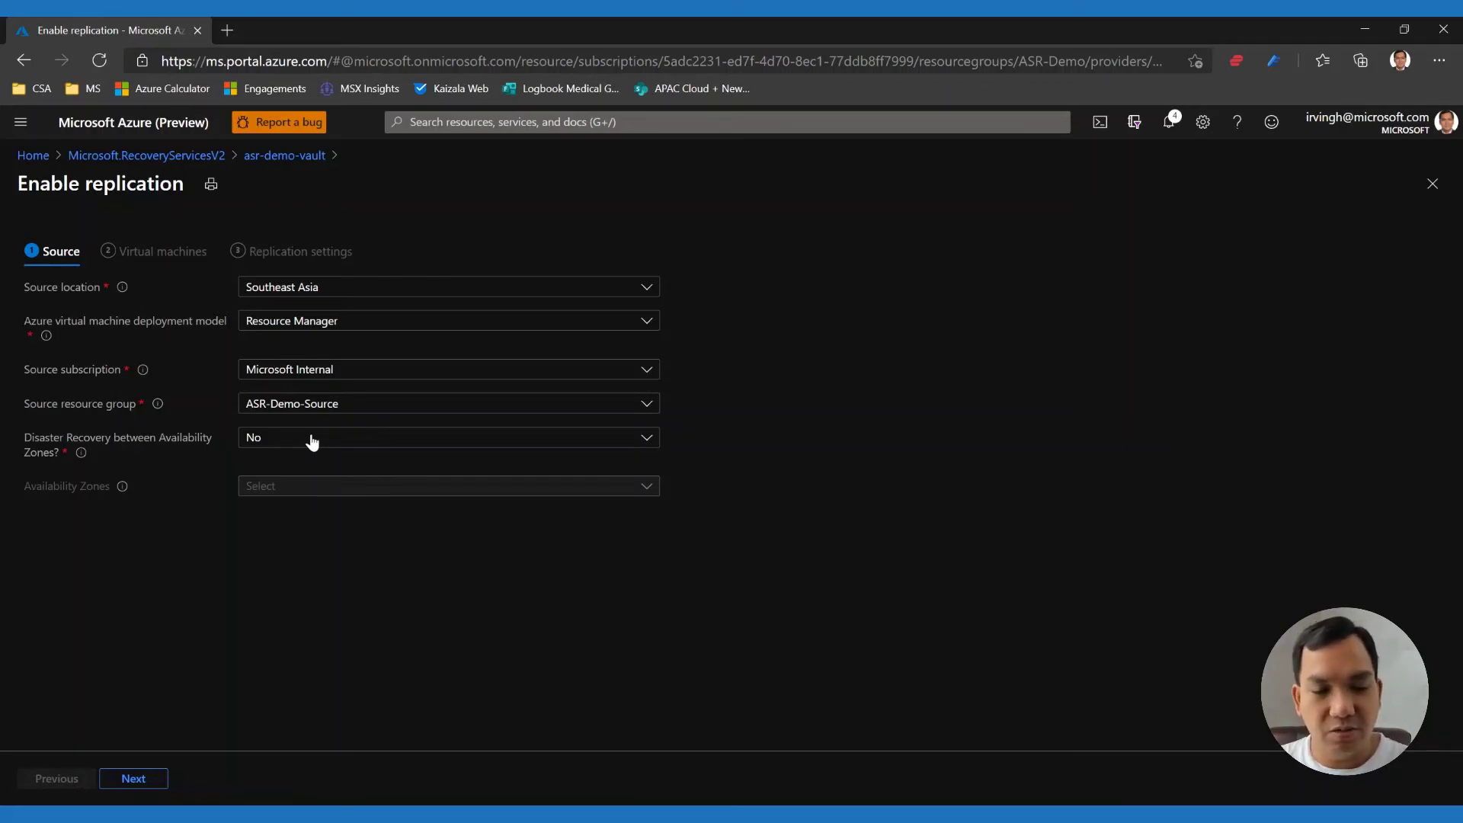
{"action": "left_click", "coordinate": [146, 782]}
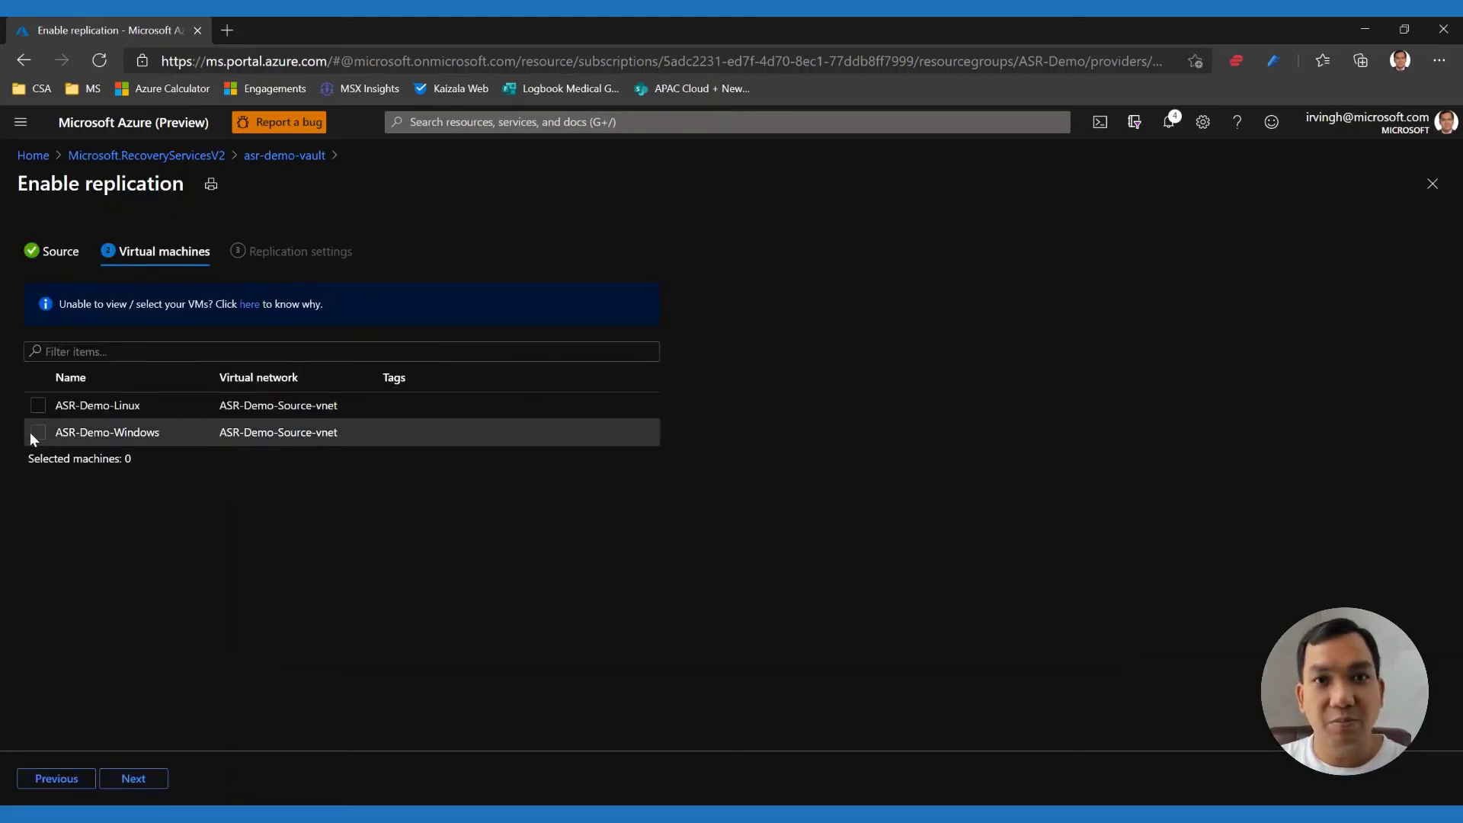
{"action": "left_click", "coordinate": [43, 409]}
{"action": "left_click", "coordinate": [42, 428]}
{"action": "left_click", "coordinate": [134, 778]}
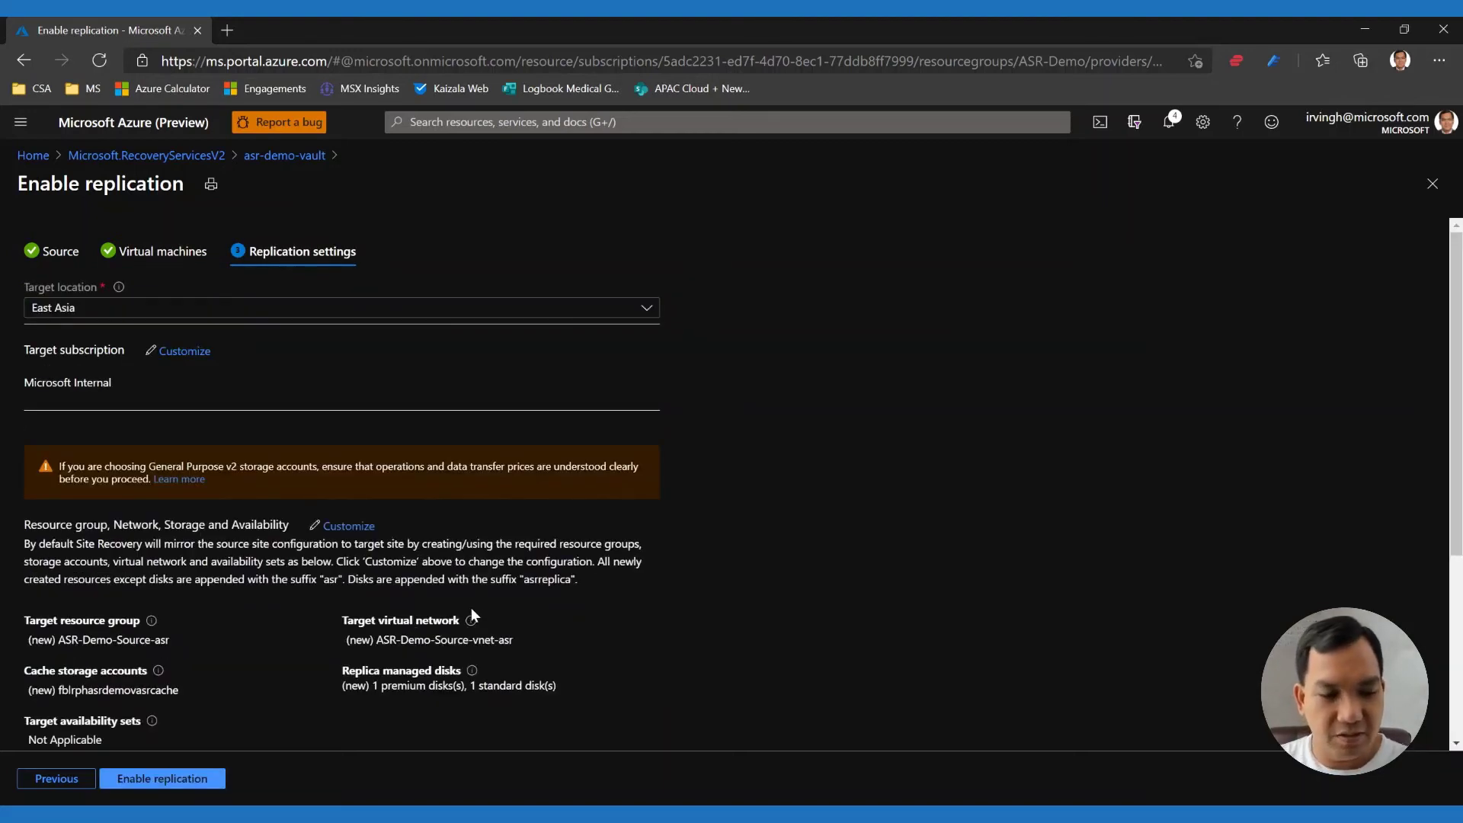
Step: Customize the replication target settings, choosing ASR-Demo-Target-vnet as the target virtual network
{"action": "scroll", "coordinate": [172, 604], "scroll_direction": "down", "scroll_amount": 2}
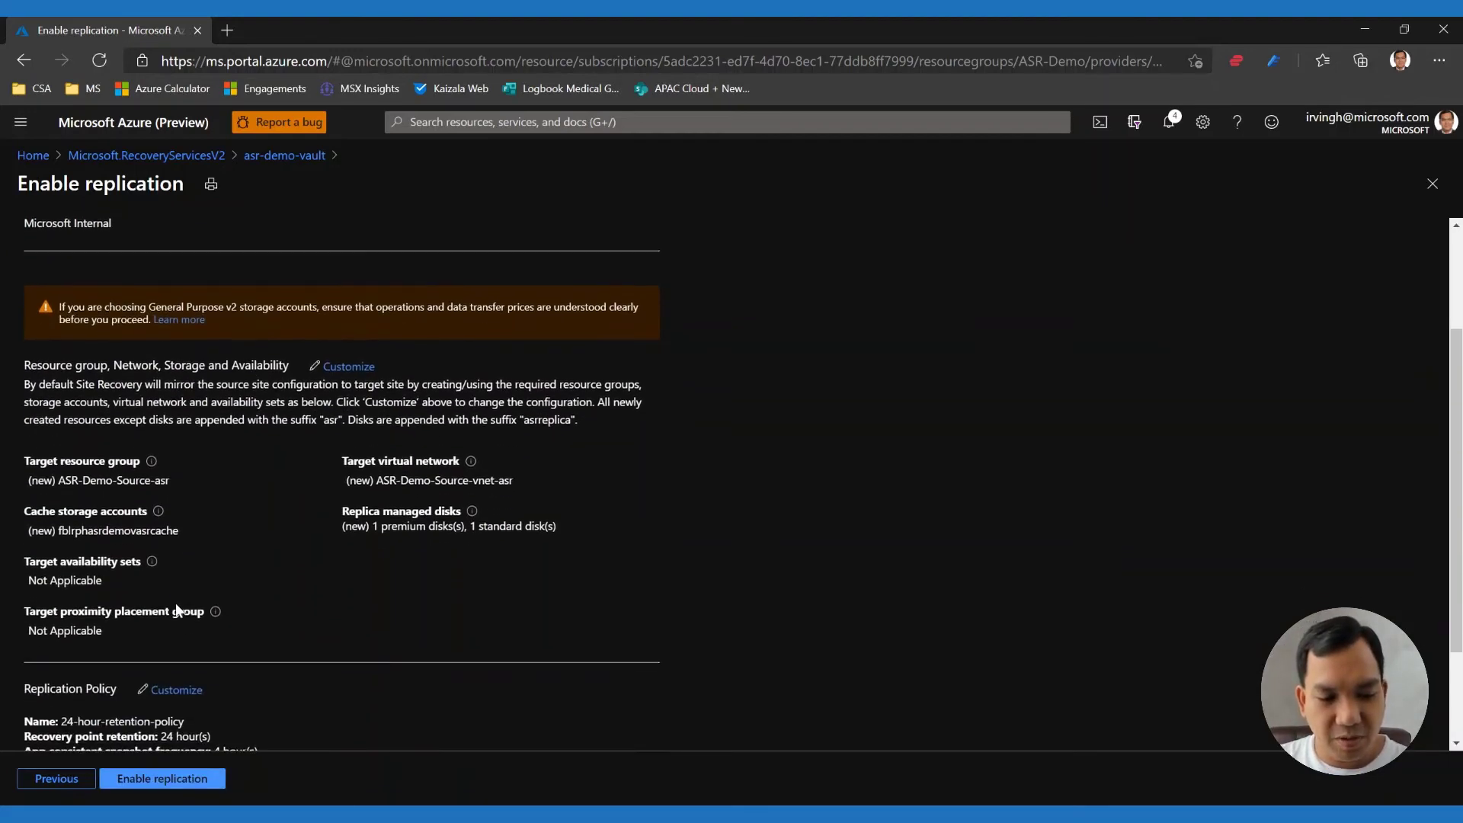
{"action": "left_click", "coordinate": [352, 367]}
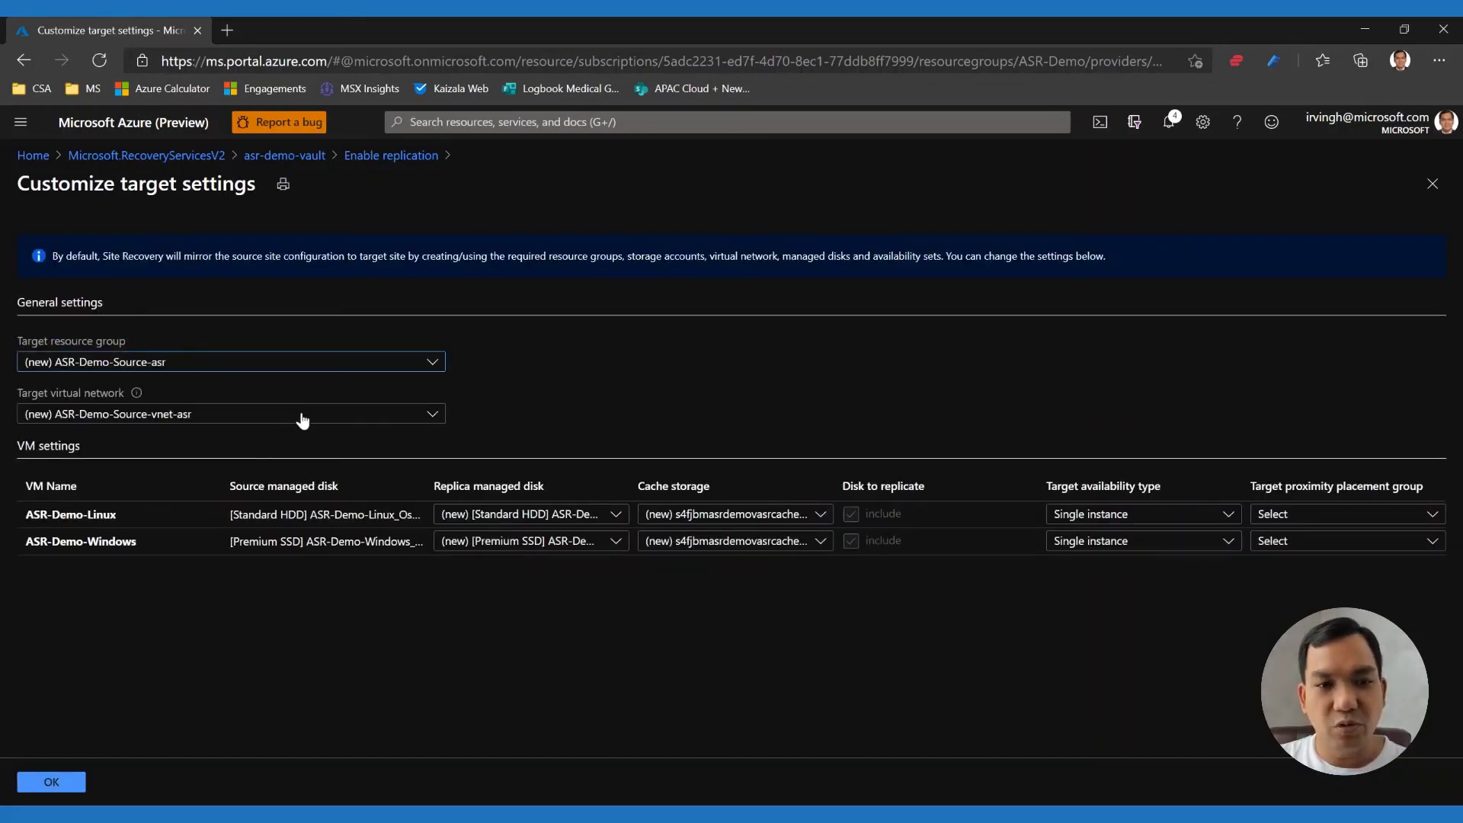
{"action": "left_click", "coordinate": [432, 418]}
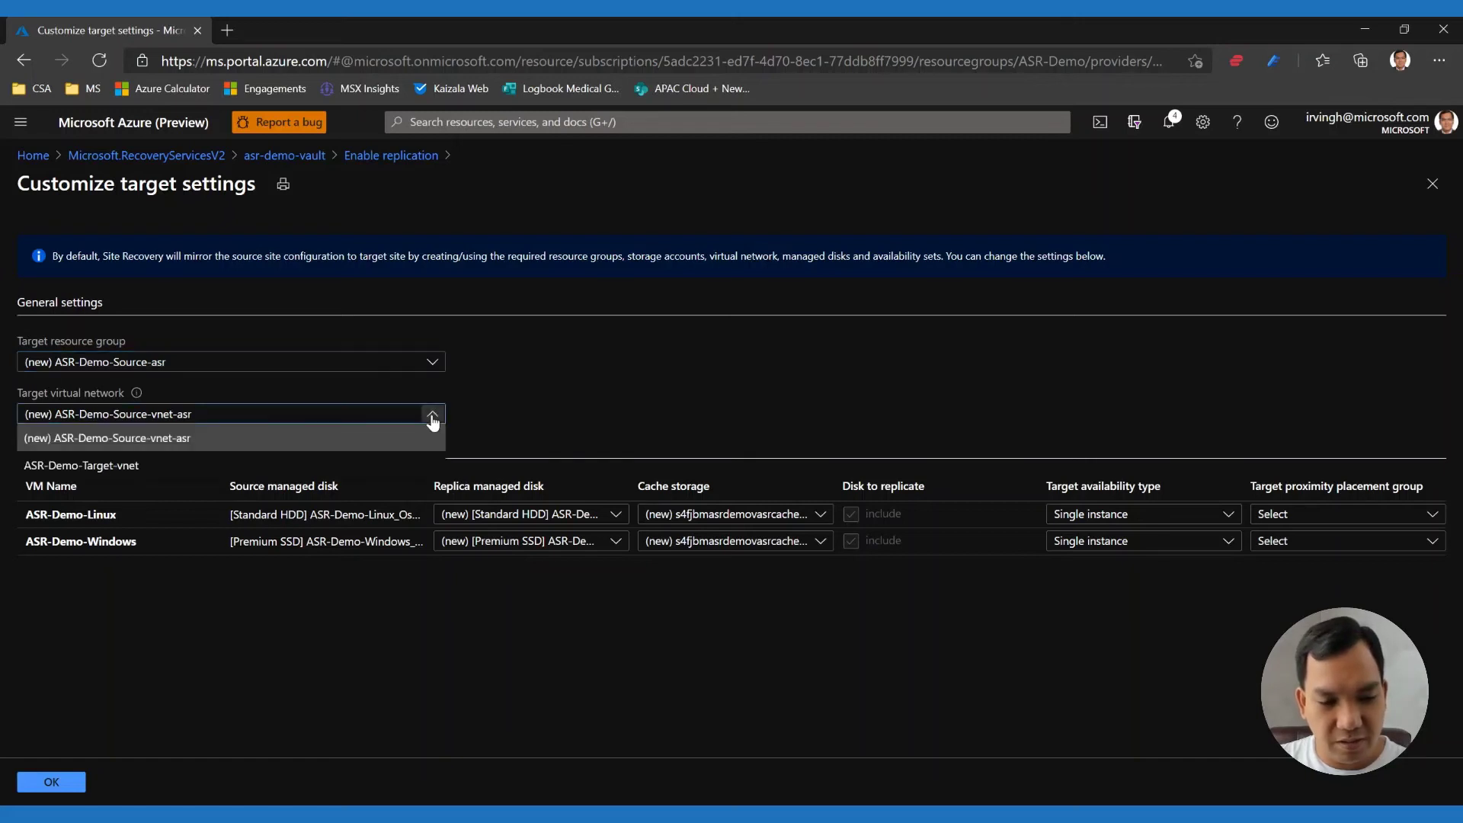
{"action": "left_click", "coordinate": [134, 467]}
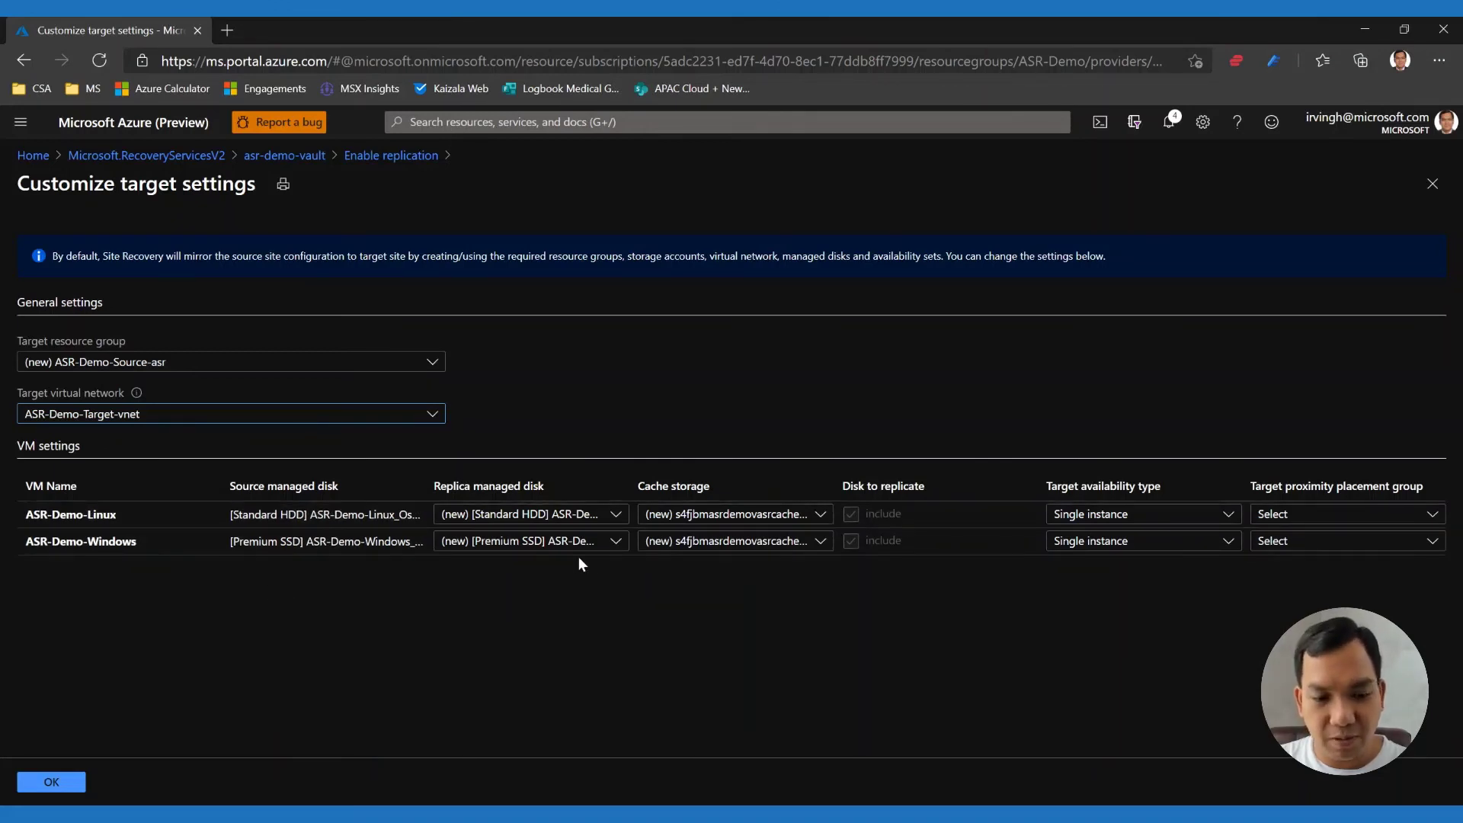
Step: Set the cache storage of both ASR-Demo-Linux and ASR-Demo-Windows to asrdemo1 [StandardRAGRS] and confirm the target settings
{"action": "left_click", "coordinate": [821, 516]}
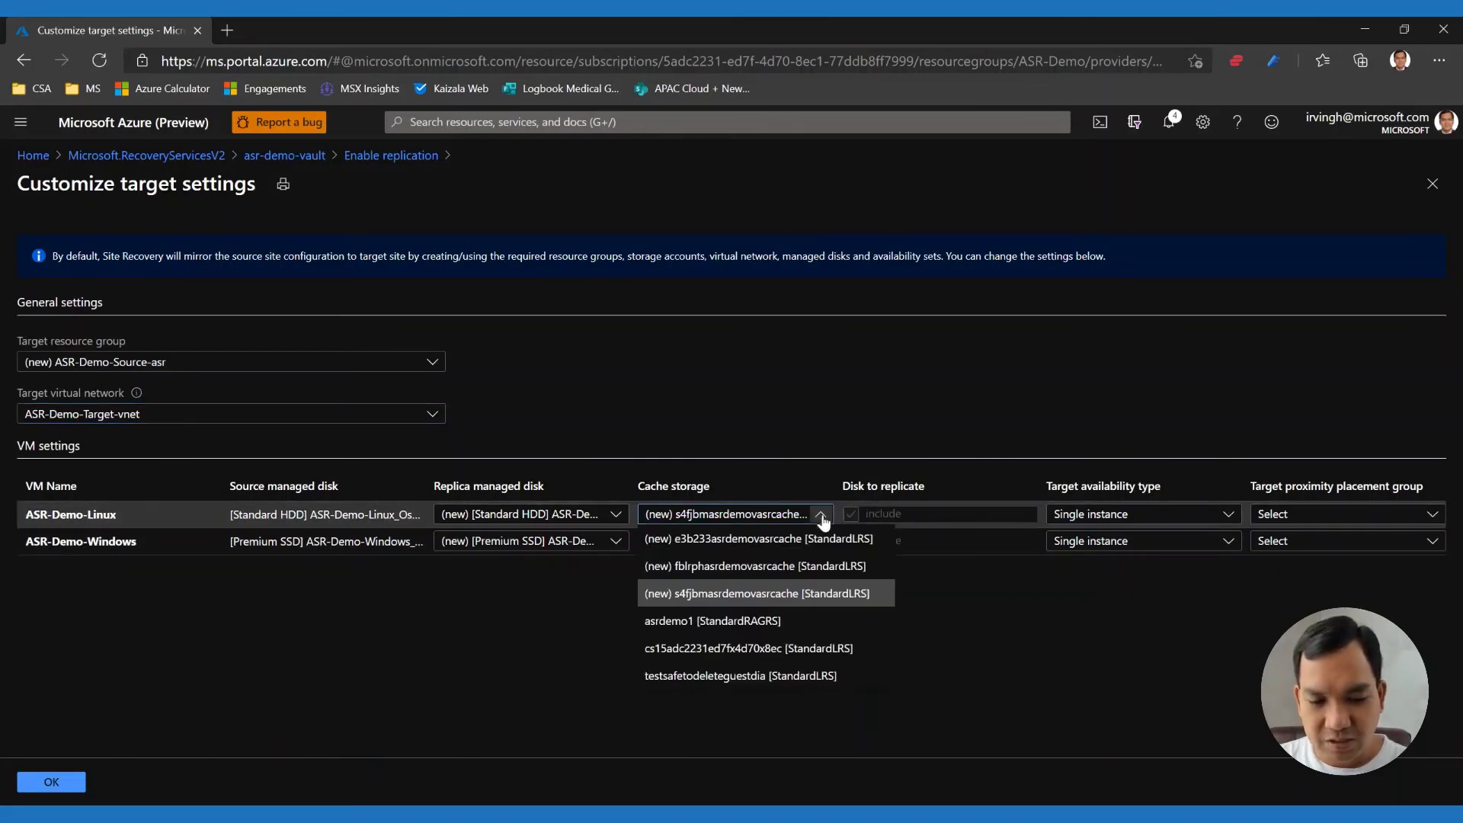
{"action": "left_click", "coordinate": [760, 622]}
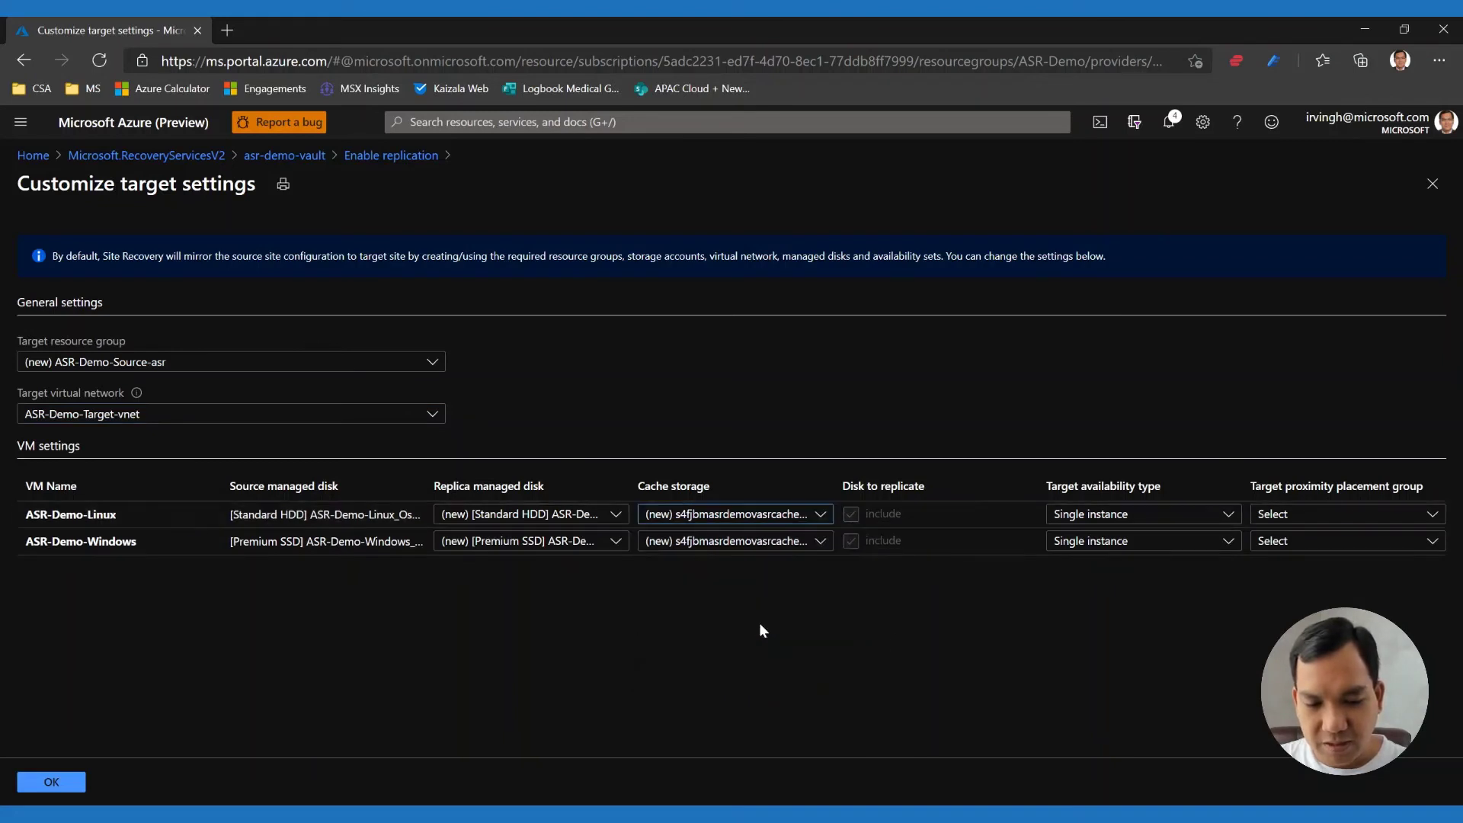
{"action": "left_click", "coordinate": [821, 542]}
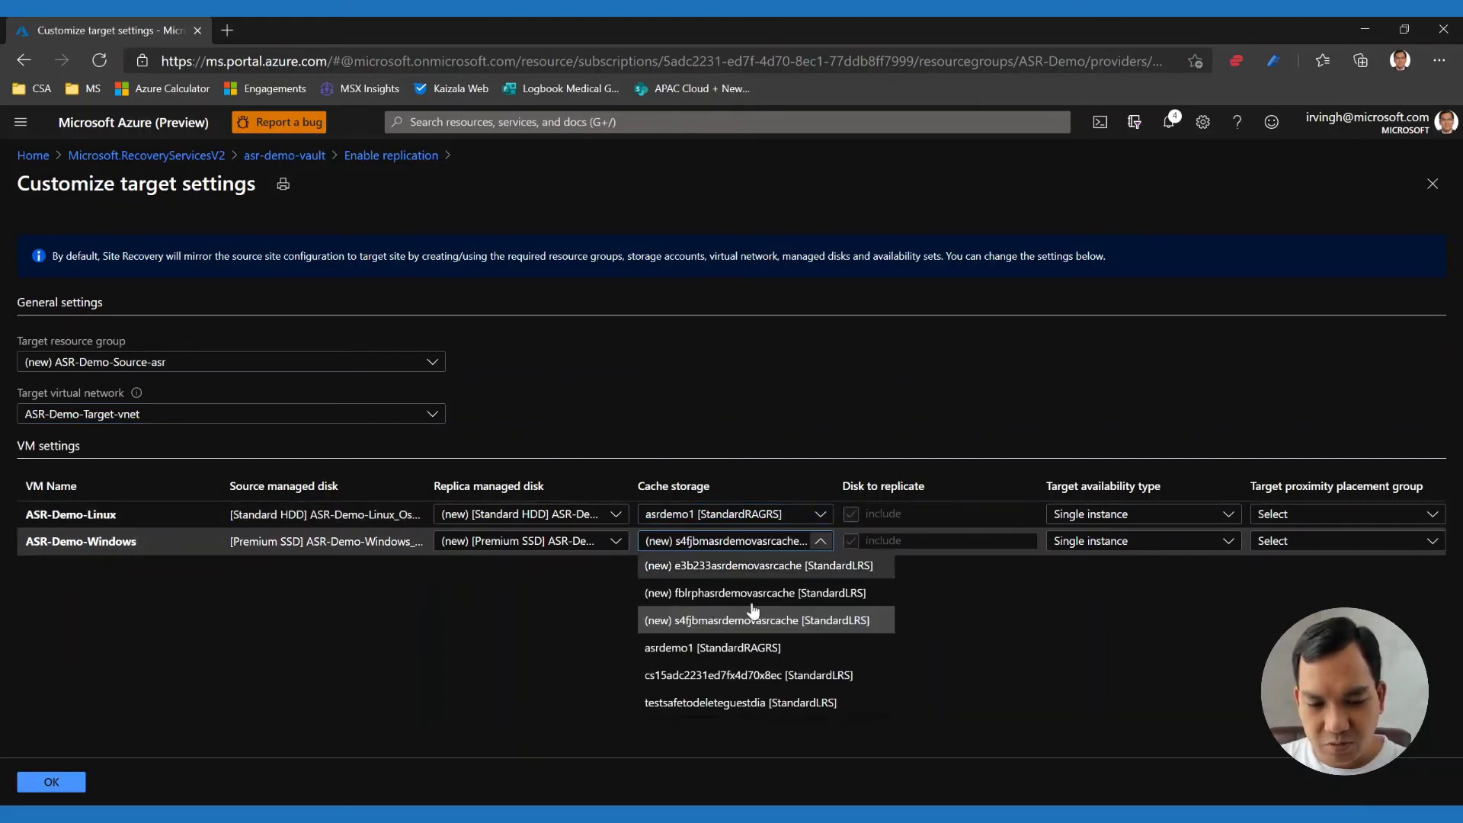
{"action": "left_click", "coordinate": [760, 649]}
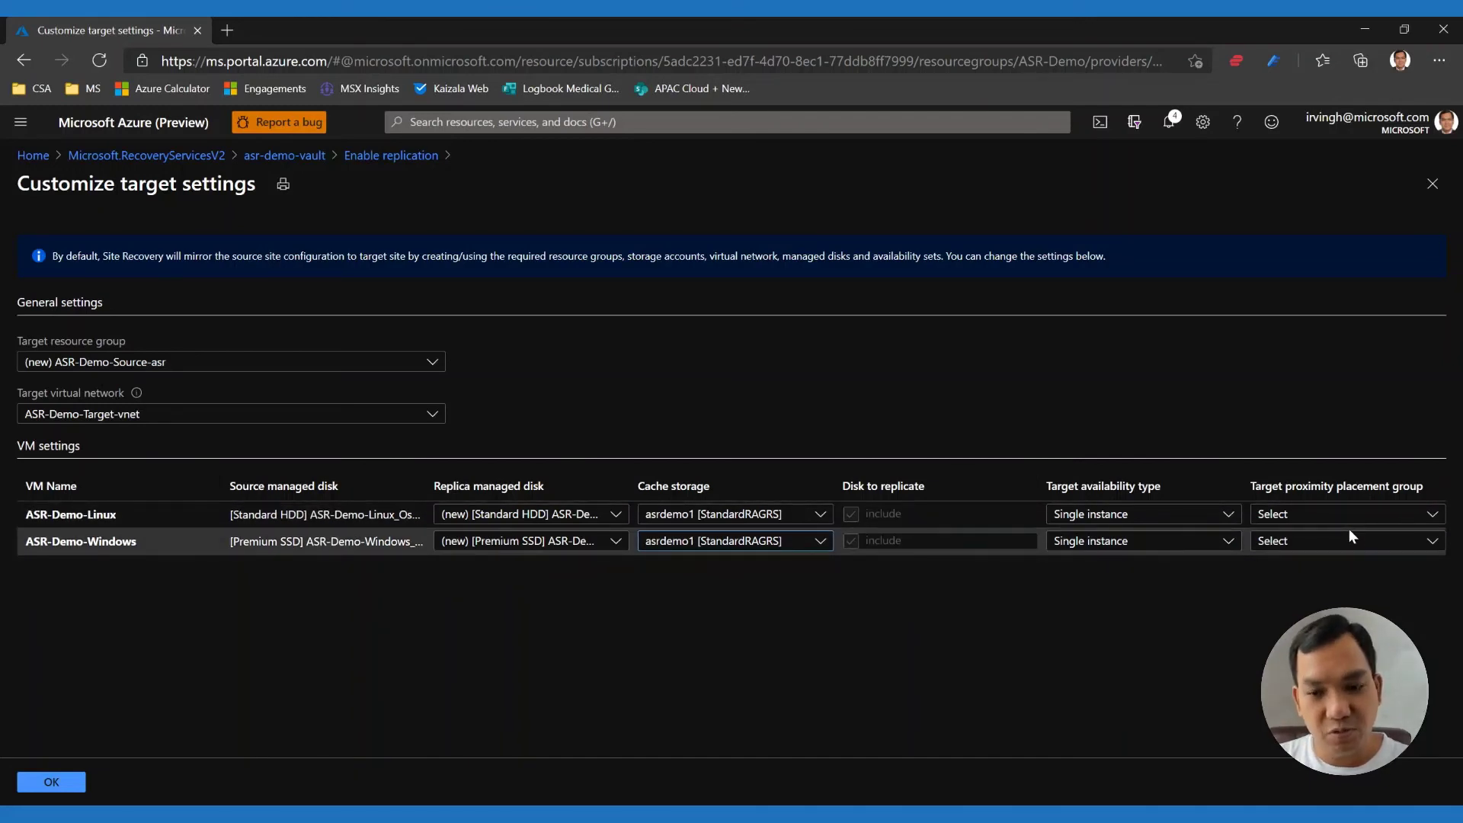
{"action": "left_click", "coordinate": [76, 785]}
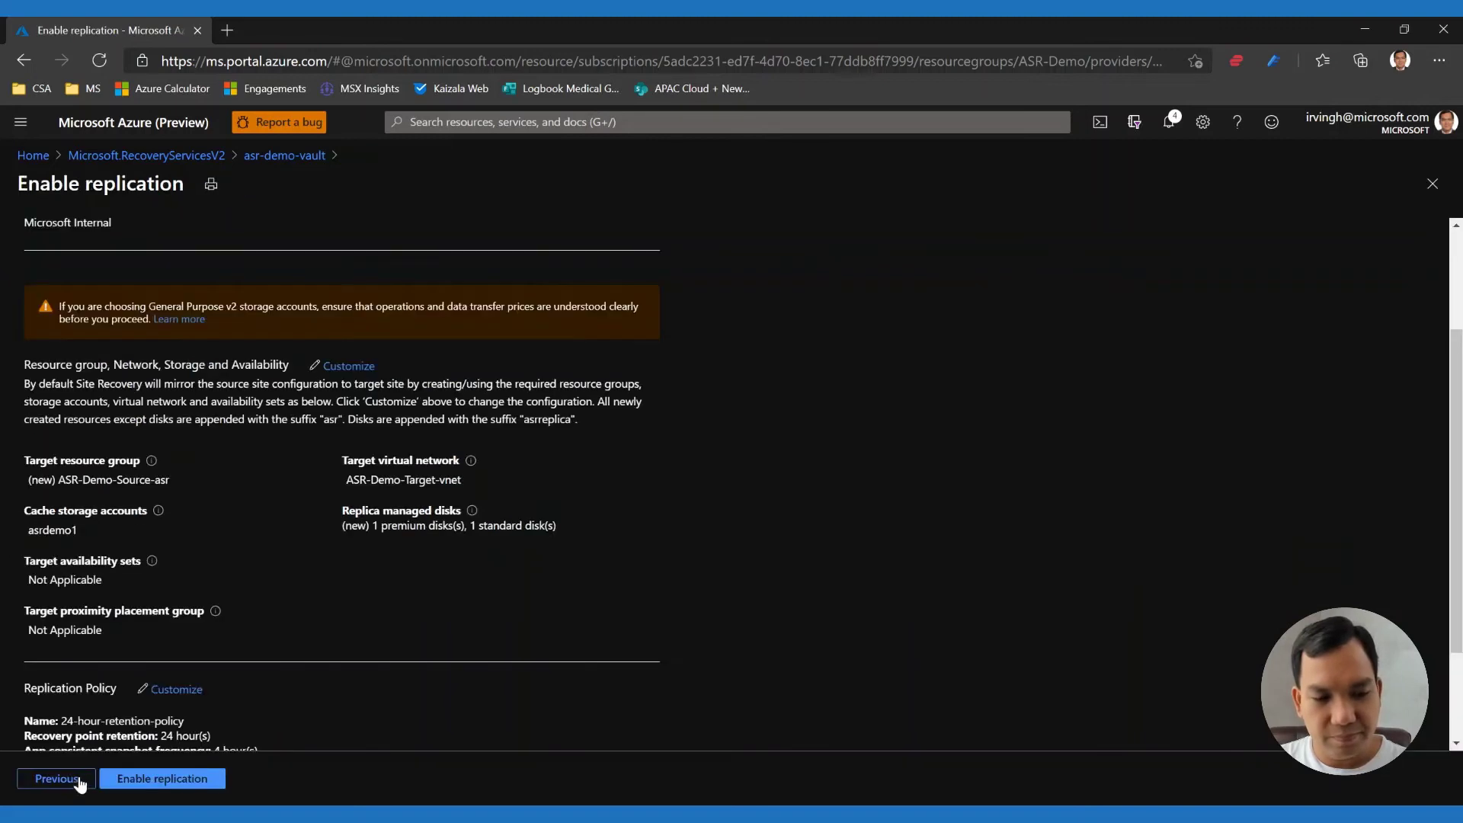
Step: Review the replication policy configuration without changing it, then enable replication for the selected virtual machines
{"action": "scroll", "coordinate": [662, 527], "scroll_direction": "down", "scroll_amount": 1}
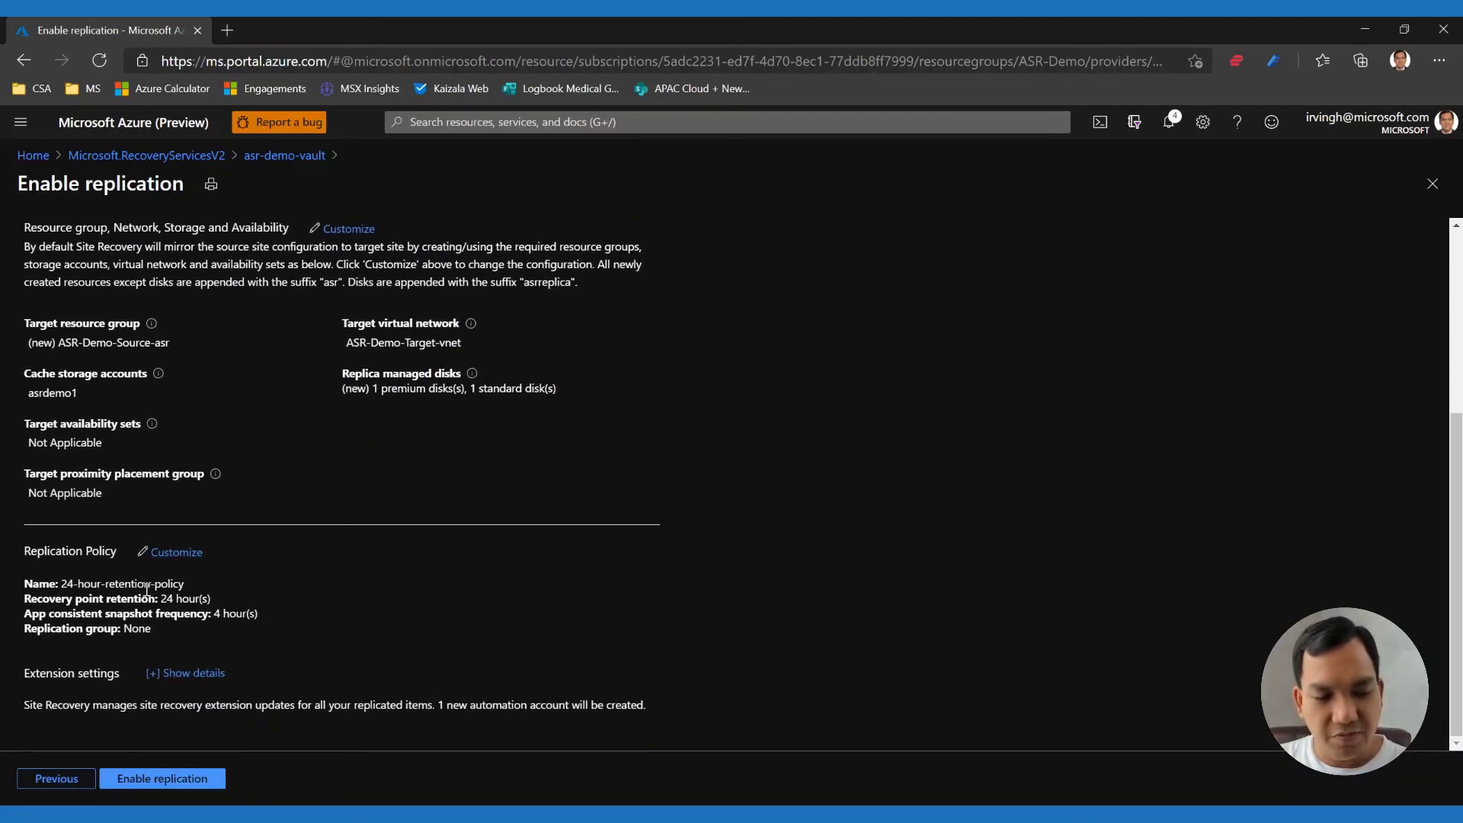
{"action": "left_click", "coordinate": [173, 559]}
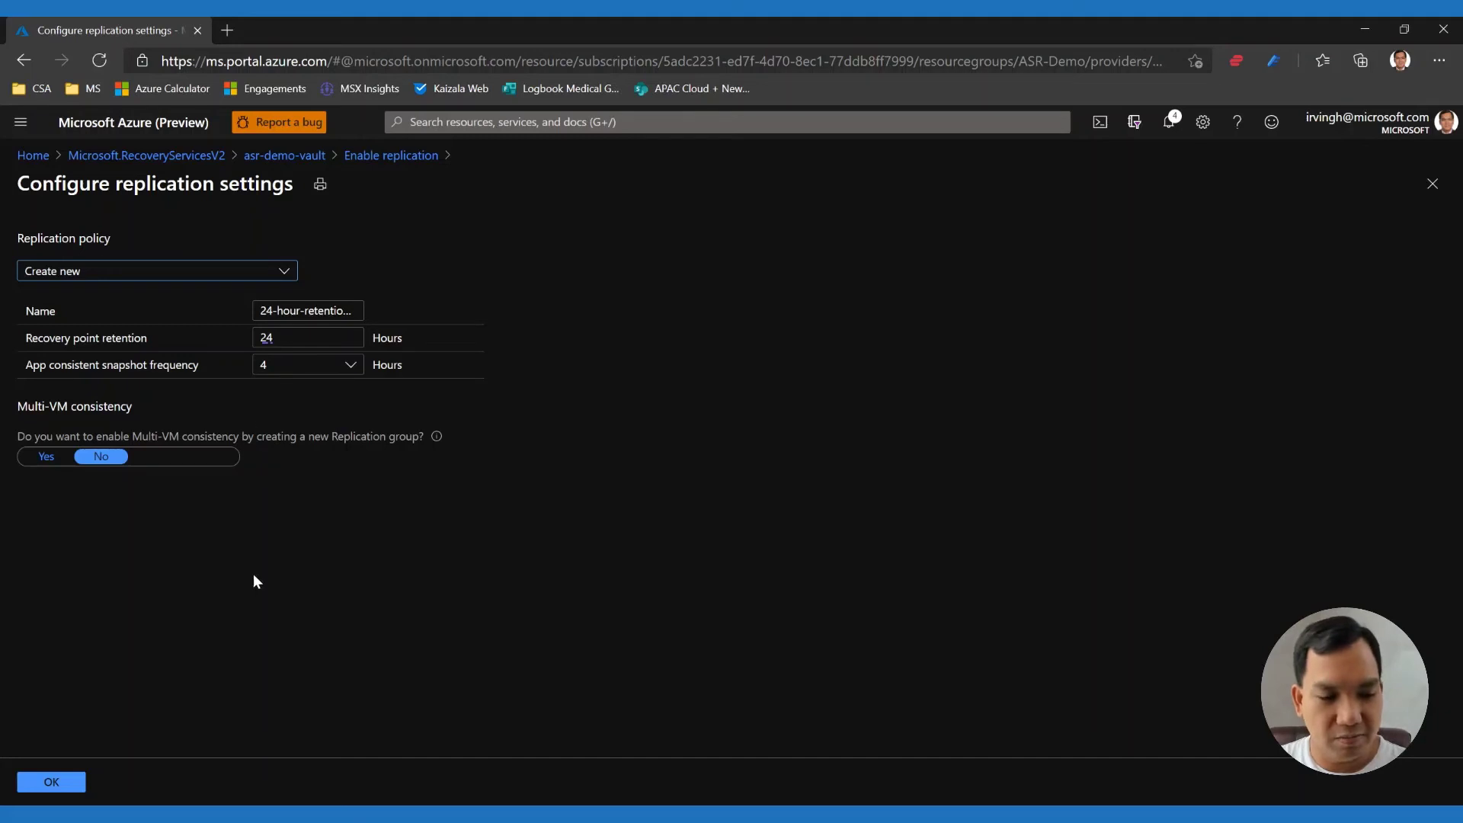
{"action": "left_click", "coordinate": [1441, 188]}
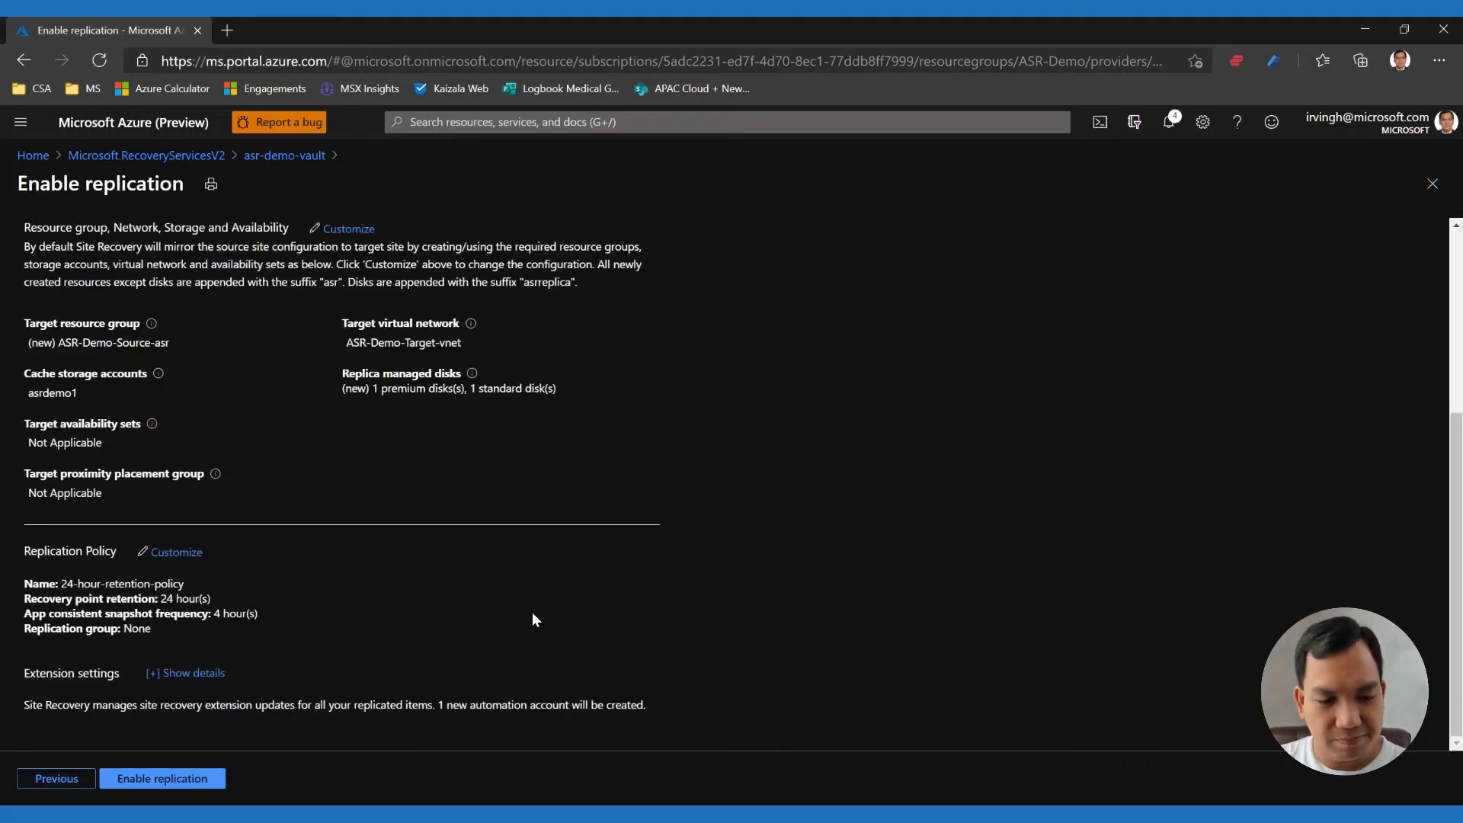
{"action": "left_click", "coordinate": [182, 780]}
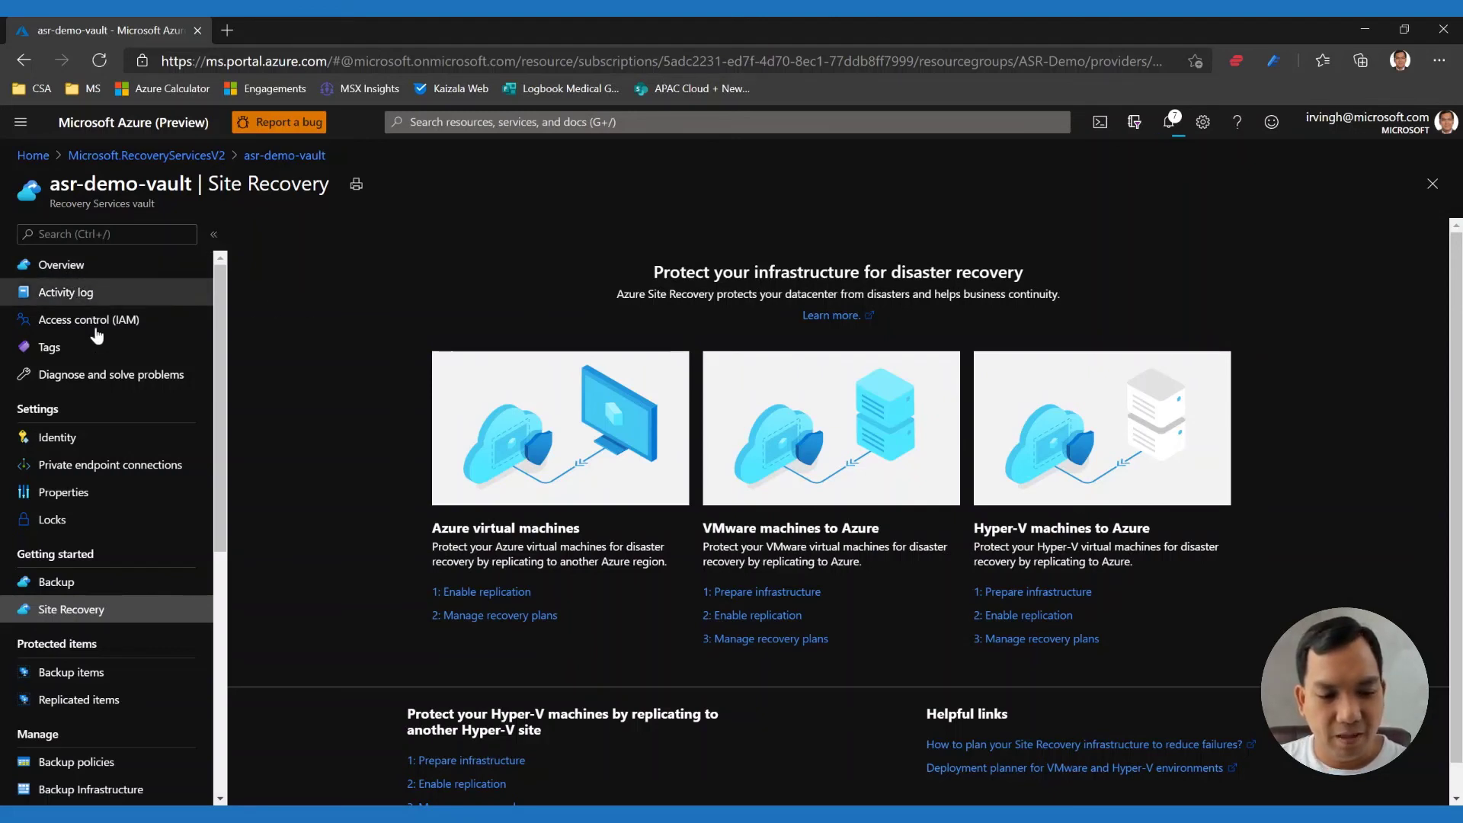
Step: Check the vault's replicated items, then open the Site Recovery jobs from the notification about enabling replication
{"action": "left_click", "coordinate": [106, 713]}
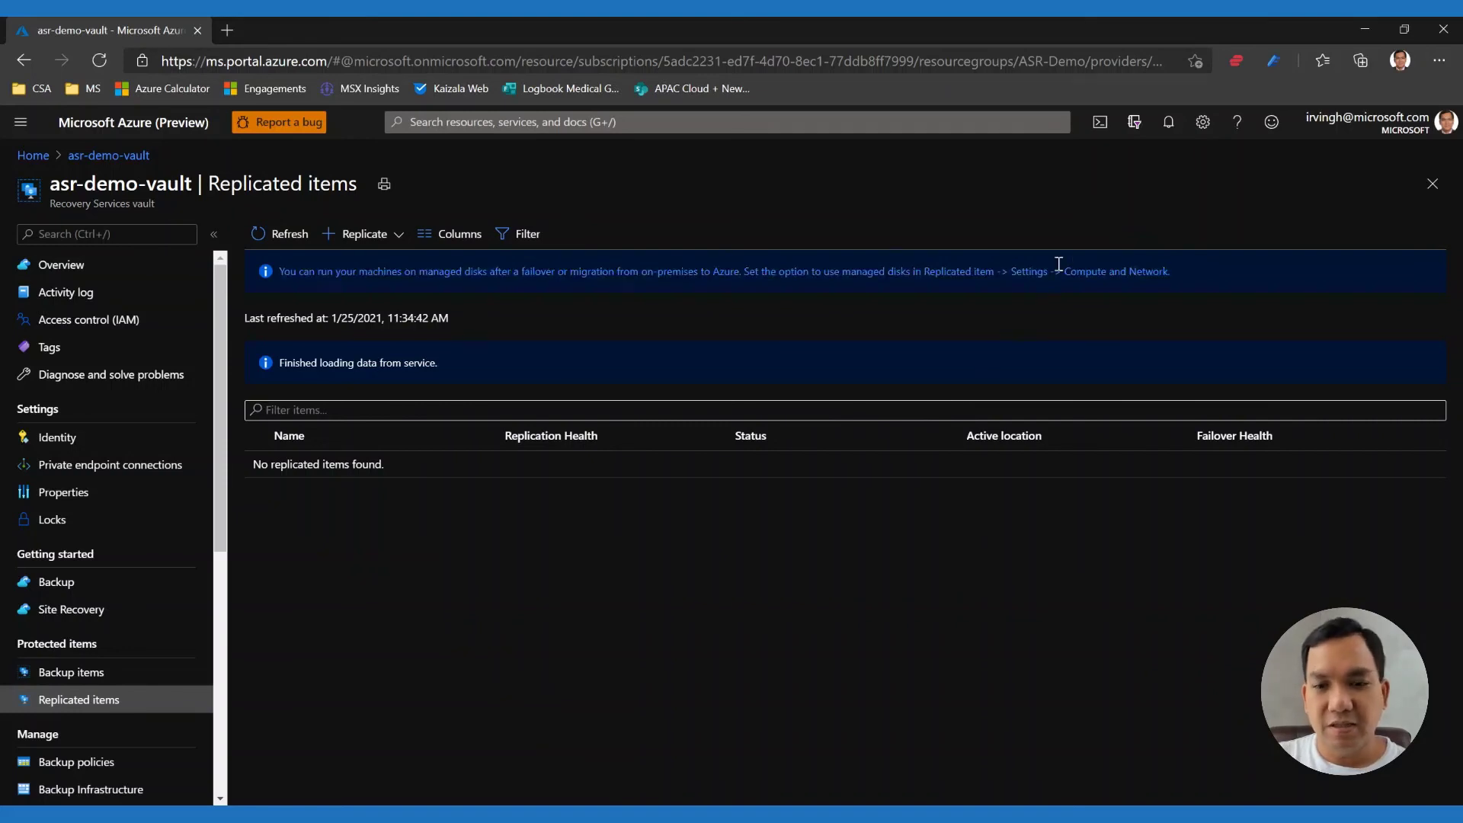
{"action": "left_click", "coordinate": [1168, 125]}
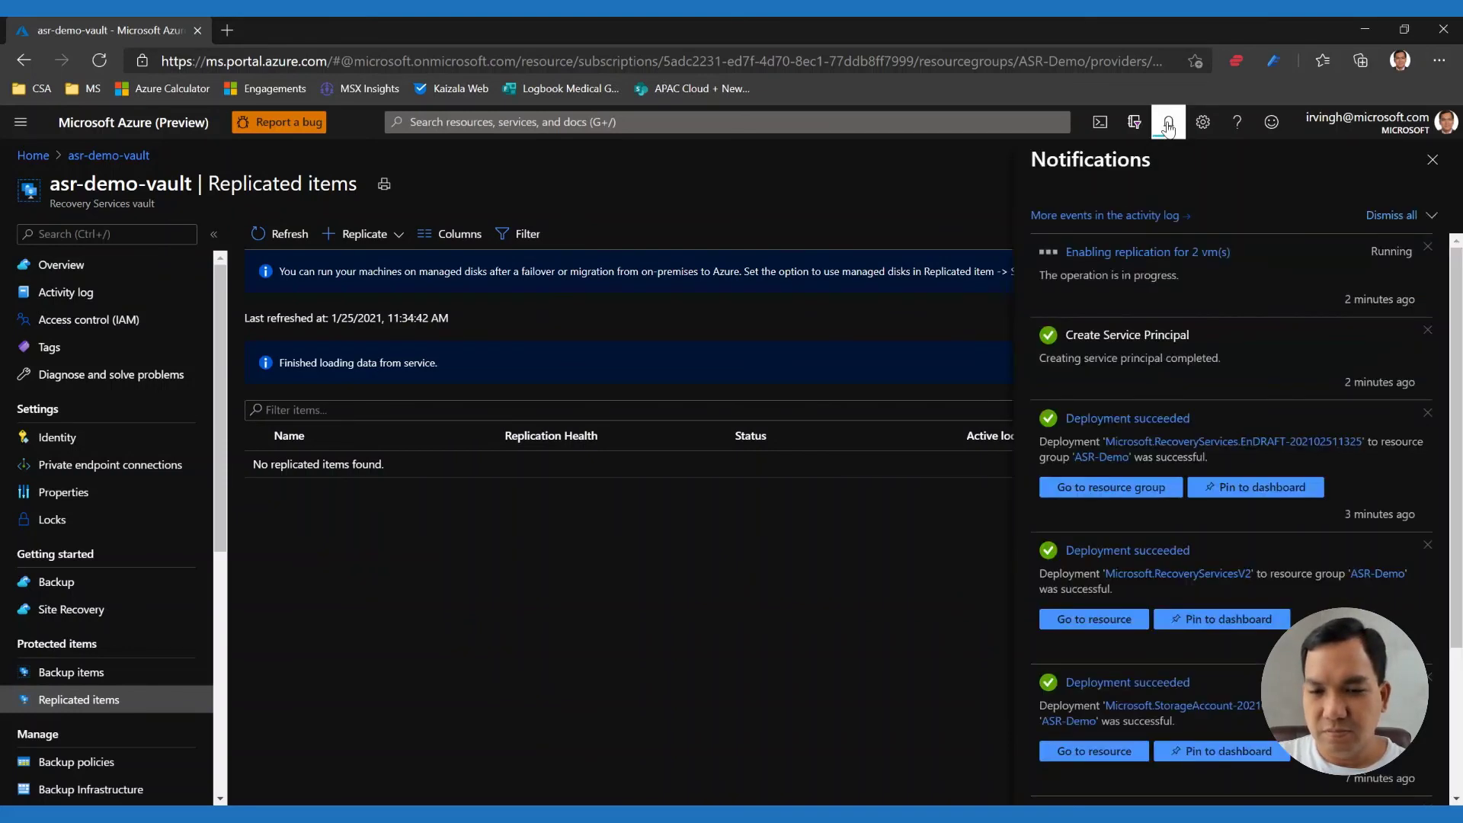
{"action": "left_click", "coordinate": [1168, 259]}
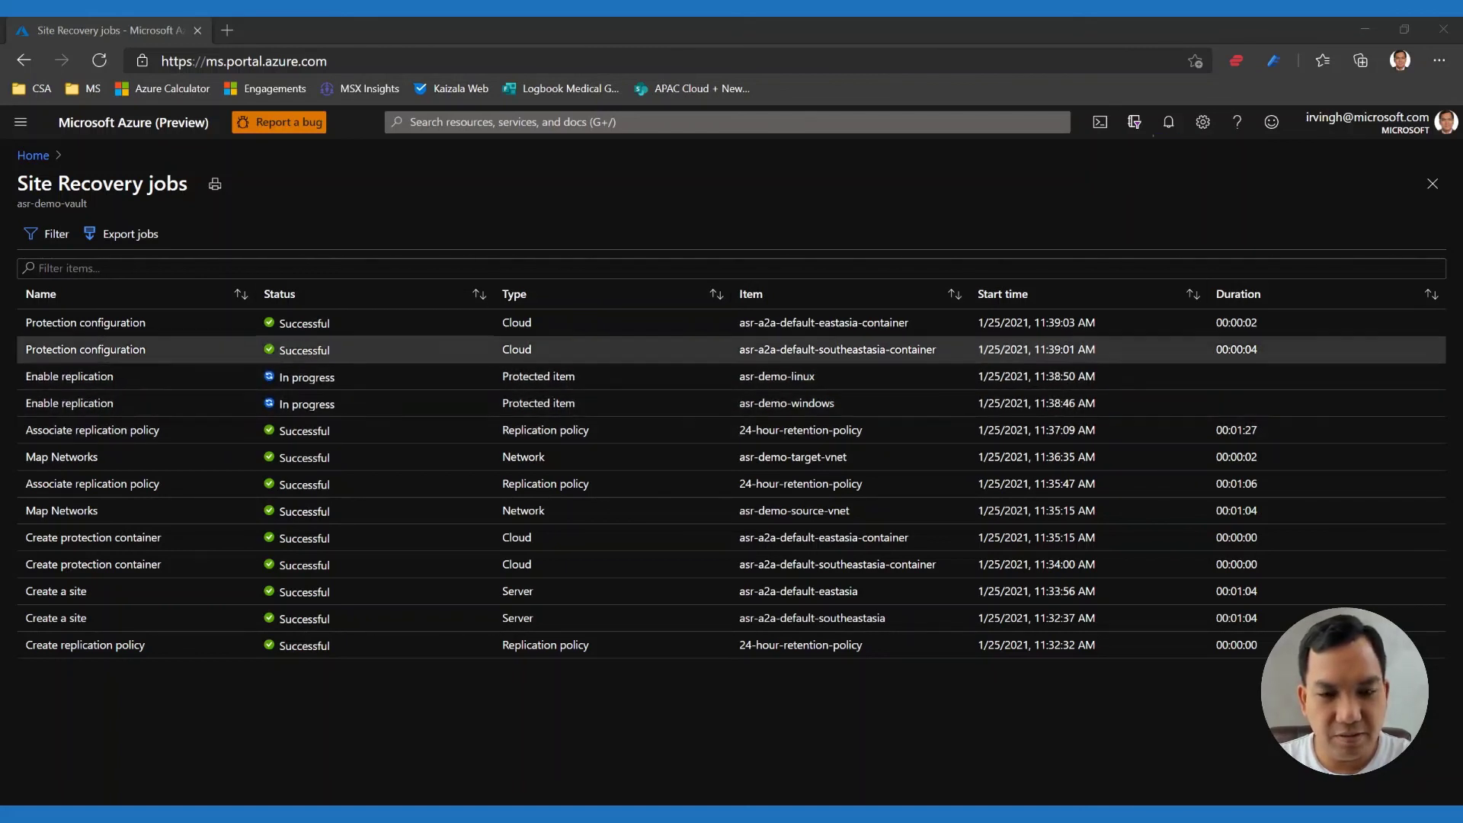
Step: Return to asr-demo-vault from the portal home, view its replicated items and open ASR-Demo-Windows
{"action": "left_click", "coordinate": [43, 156]}
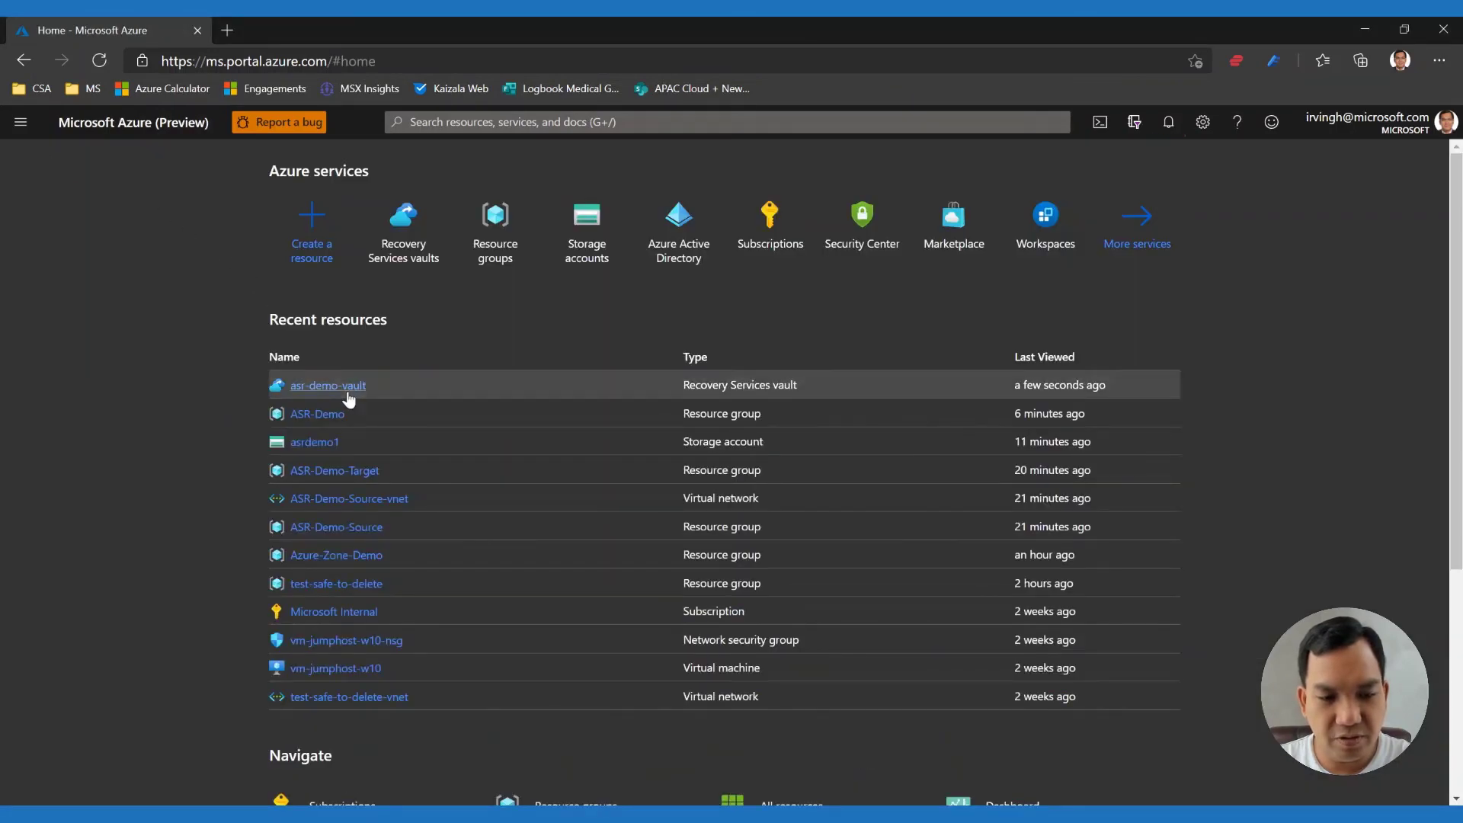
{"action": "left_click", "coordinate": [347, 392]}
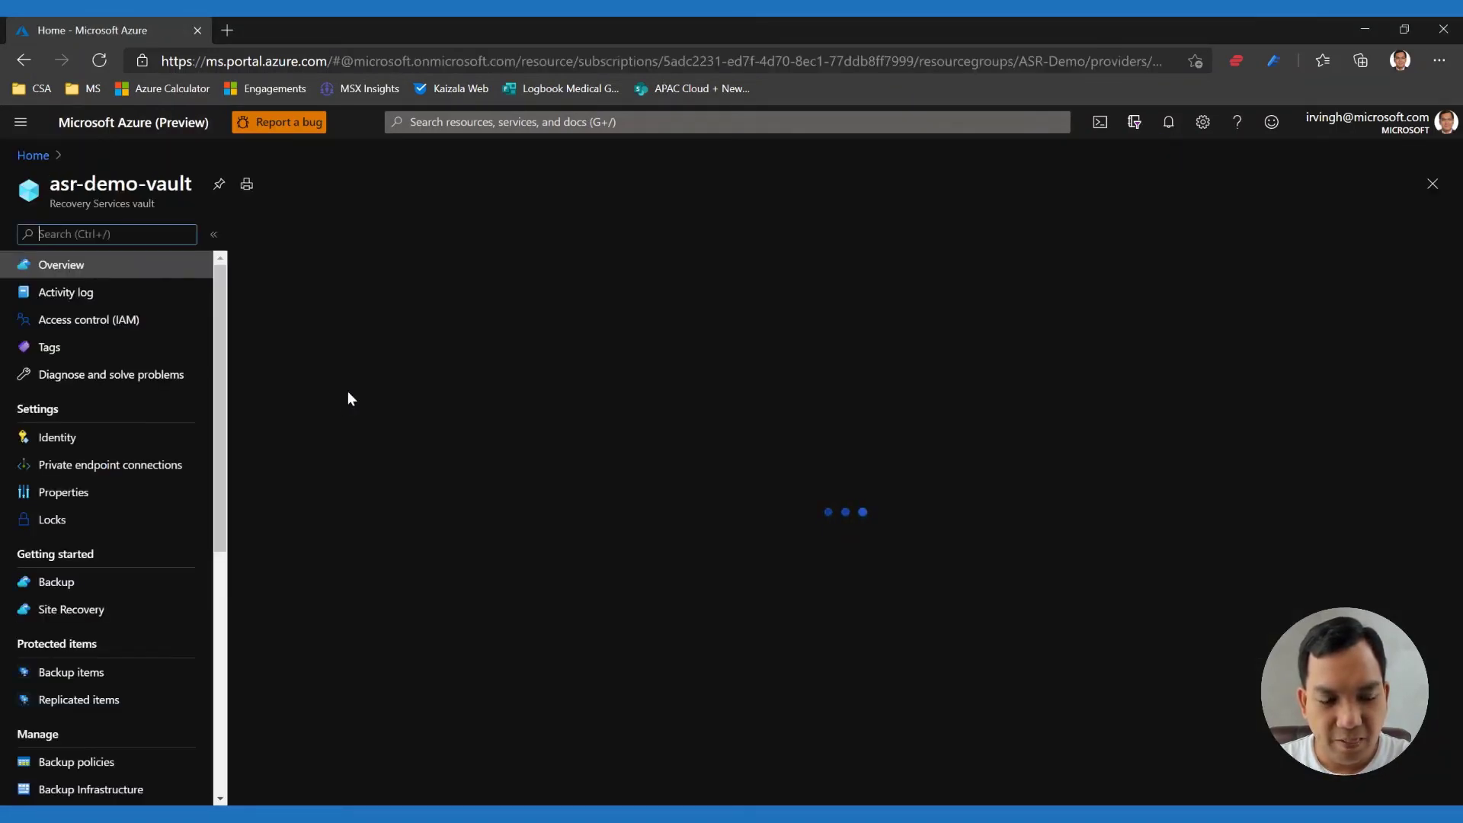
{"action": "left_click", "coordinate": [119, 701]}
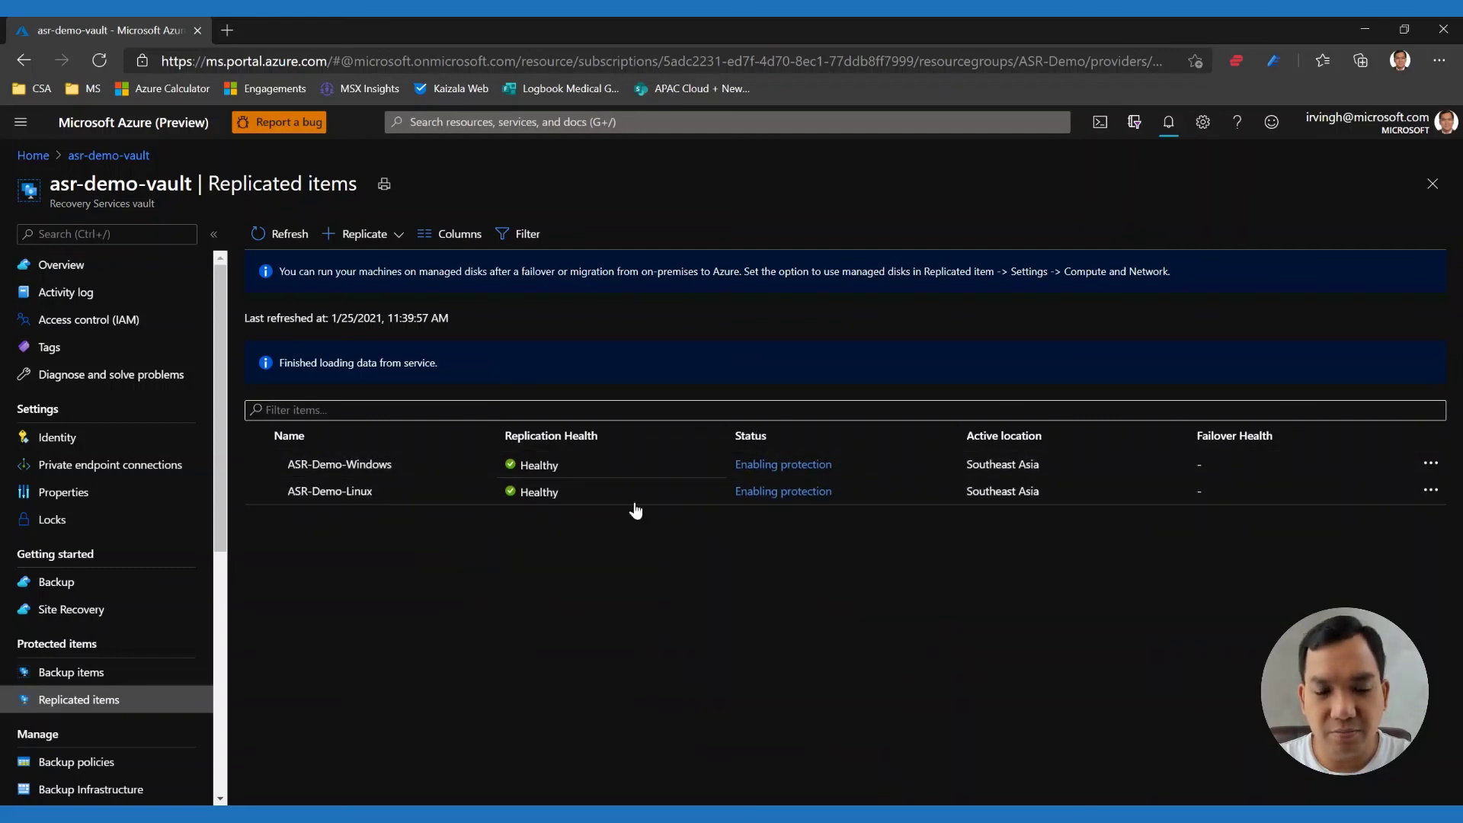
{"action": "left_click", "coordinate": [638, 465]}
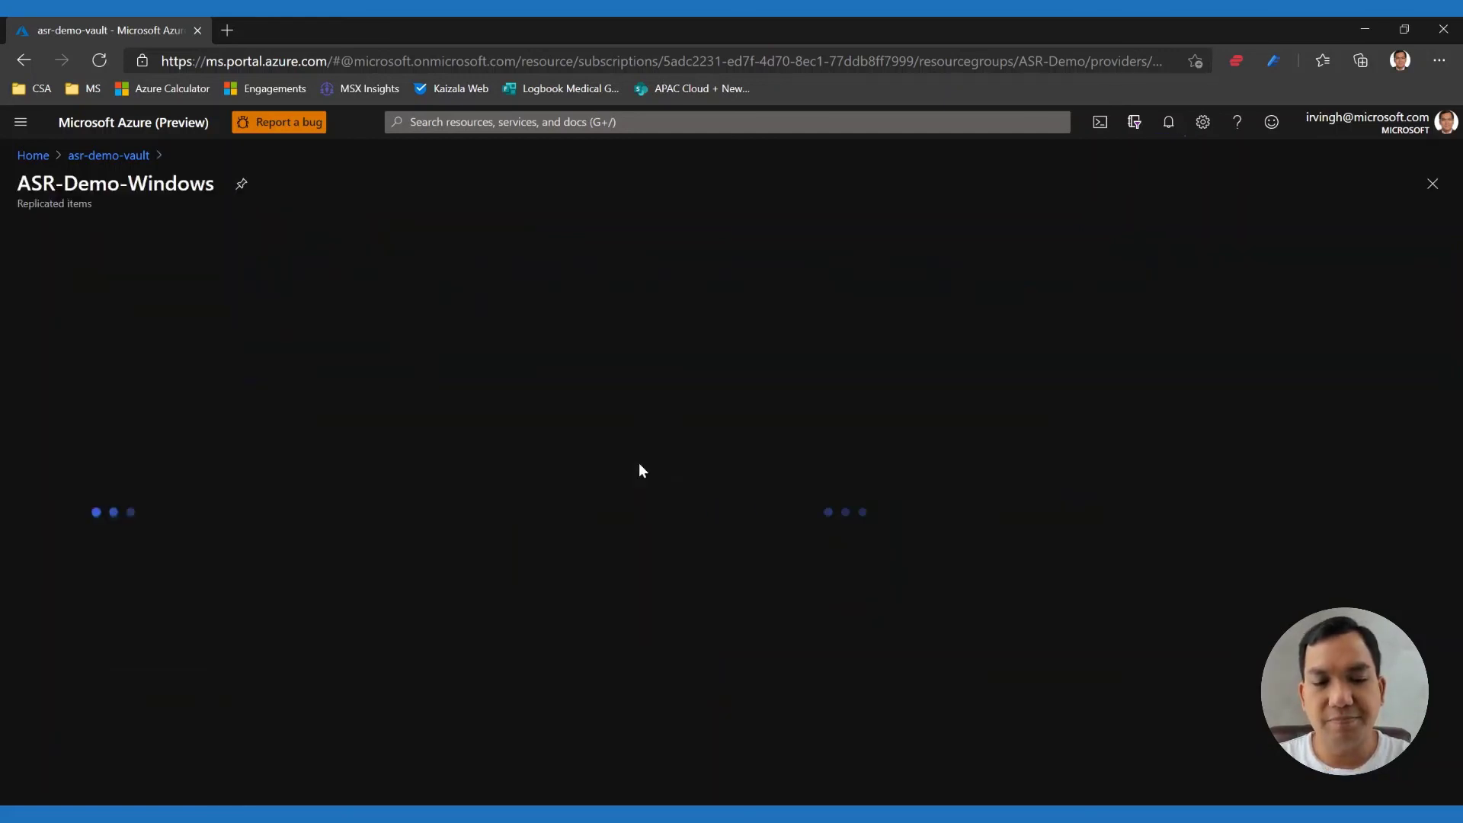